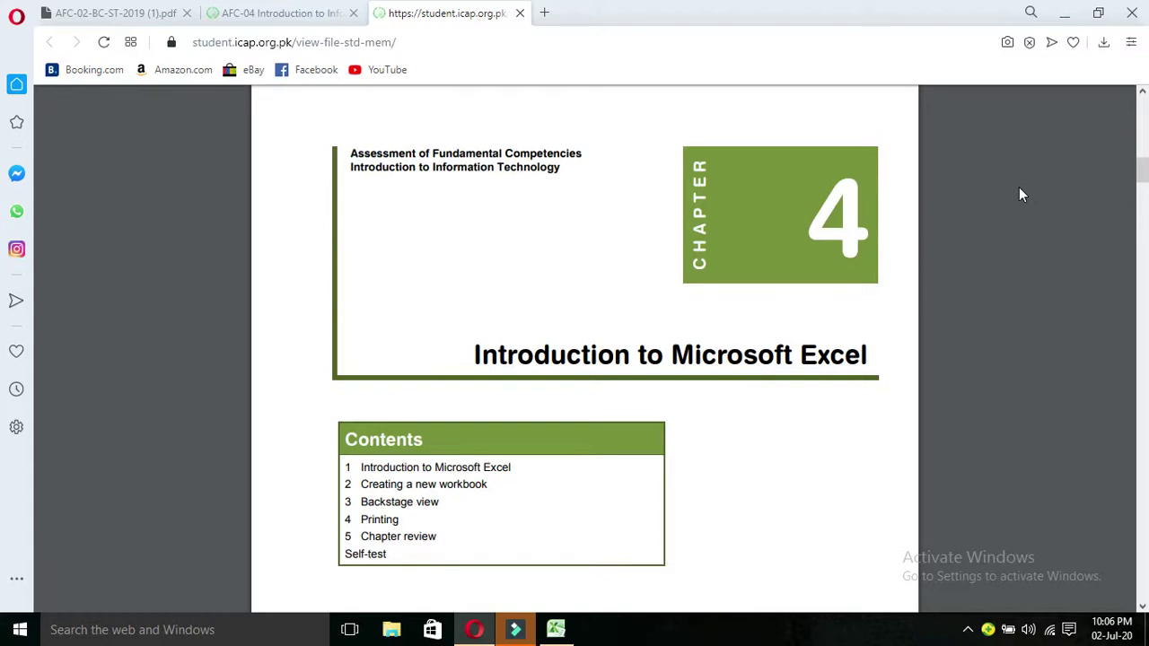
Step: Scroll the ICAP PDF down to section 1, Introduction to Microsoft Excel, and its overview
{"action": "key", "text": "alt"}
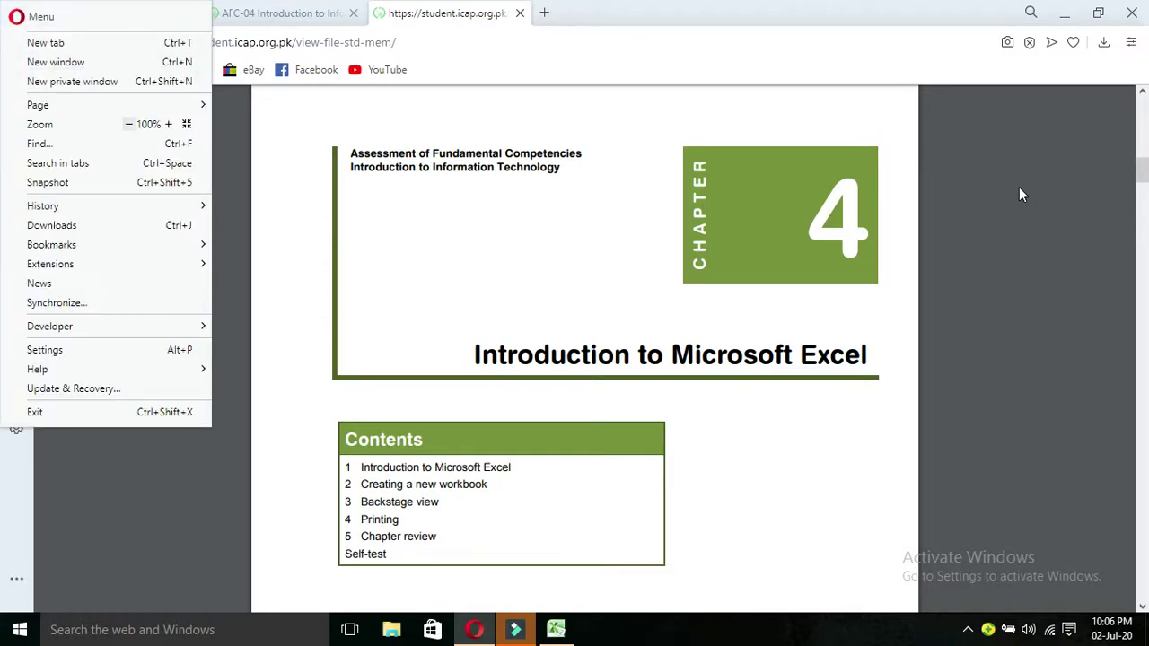
{"action": "key", "text": "Escape"}
{"action": "scroll", "coordinate": [1021, 195], "scroll_direction": "down", "scroll_amount": 1}
{"action": "scroll", "coordinate": [1021, 195], "scroll_direction": "down", "scroll_amount": 1}
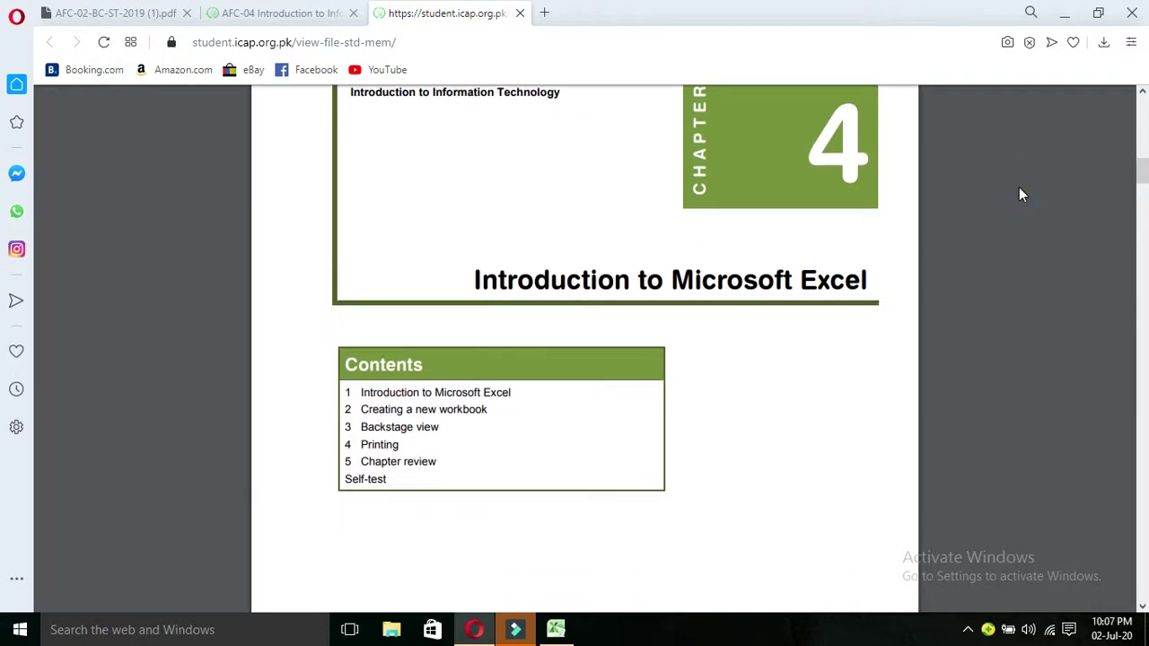
{"action": "scroll", "coordinate": [1020, 195], "scroll_direction": "down", "scroll_amount": 6}
{"action": "scroll", "coordinate": [1021, 195], "scroll_direction": "down", "scroll_amount": 3}
{"action": "scroll", "coordinate": [1021, 195], "scroll_direction": "down", "scroll_amount": 1}
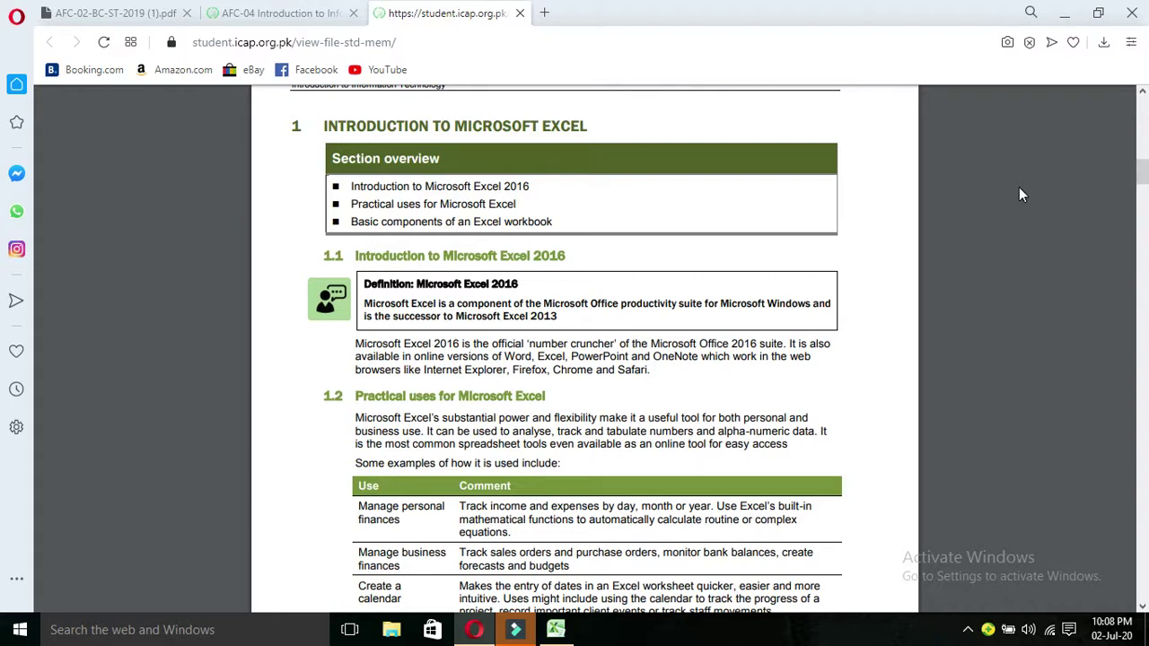
Step: Scroll past the practical-uses table to section 1.3's workbook components table
{"action": "scroll", "coordinate": [1021, 195], "scroll_direction": "down", "scroll_amount": 1}
{"action": "scroll", "coordinate": [1021, 195], "scroll_direction": "down", "scroll_amount": 1}
{"action": "scroll", "coordinate": [1021, 195], "scroll_direction": "down", "scroll_amount": 1}
{"action": "scroll", "coordinate": [1020, 194], "scroll_direction": "down", "scroll_amount": 1}
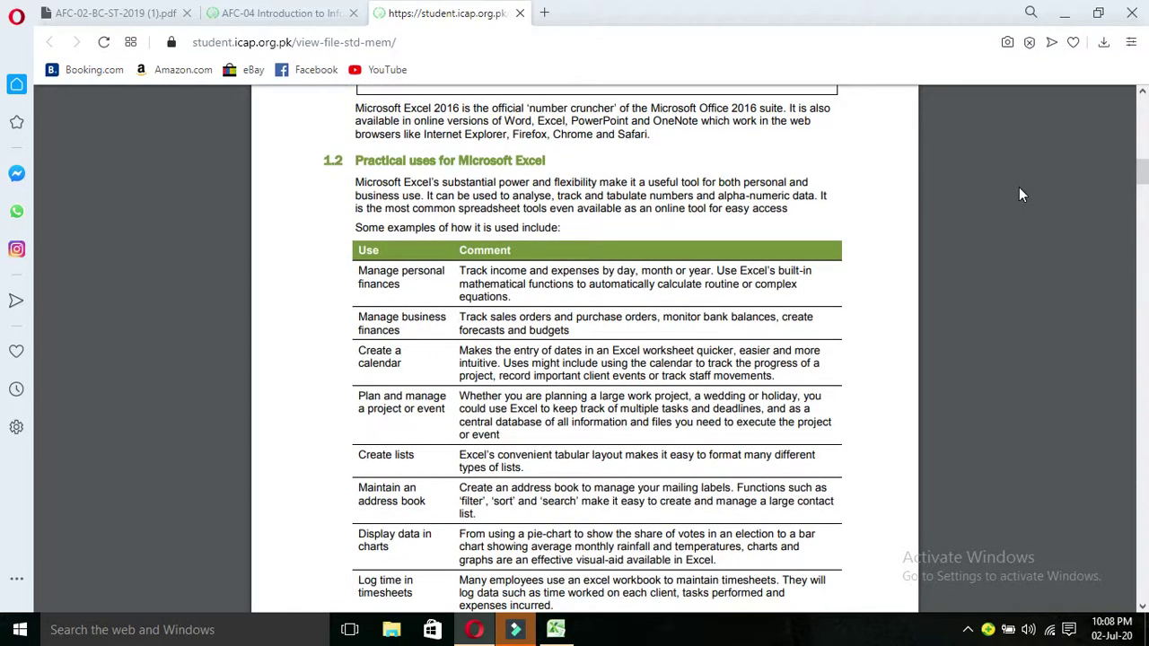
{"action": "scroll", "coordinate": [1021, 195], "scroll_direction": "down", "scroll_amount": 1}
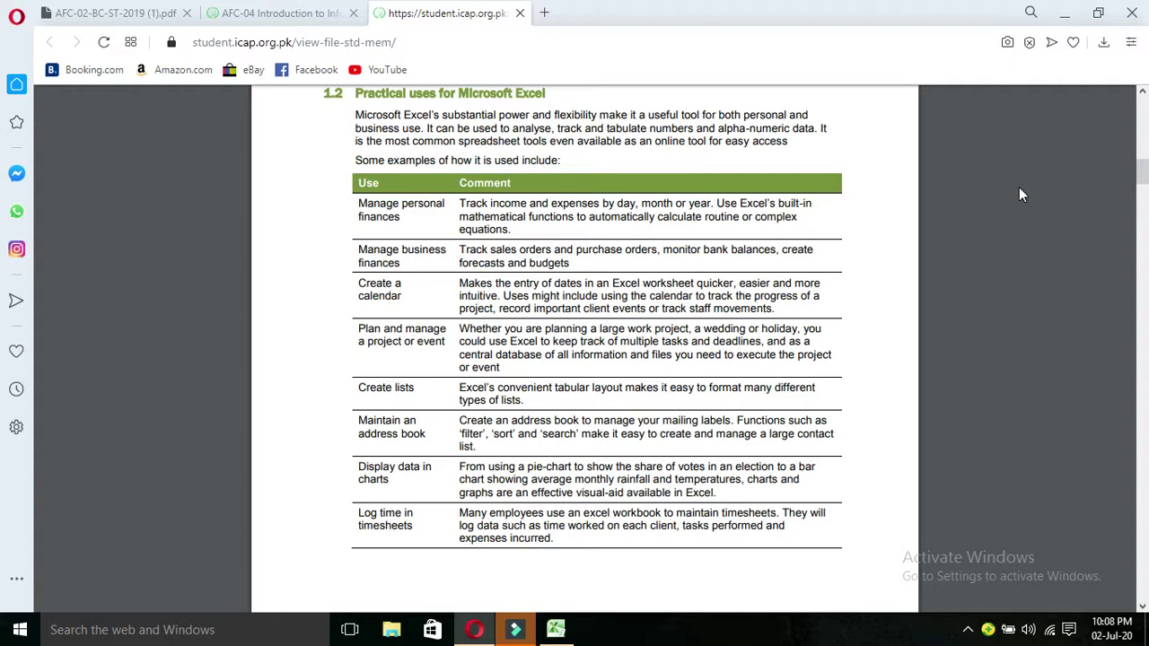
{"action": "scroll", "coordinate": [1019, 187], "scroll_direction": "down", "scroll_amount": 1}
{"action": "scroll", "coordinate": [1020, 187], "scroll_direction": "down", "scroll_amount": 5}
{"action": "scroll", "coordinate": [1019, 187], "scroll_direction": "down", "scroll_amount": 5}
{"action": "scroll", "coordinate": [1019, 187], "scroll_direction": "up", "scroll_amount": 1}
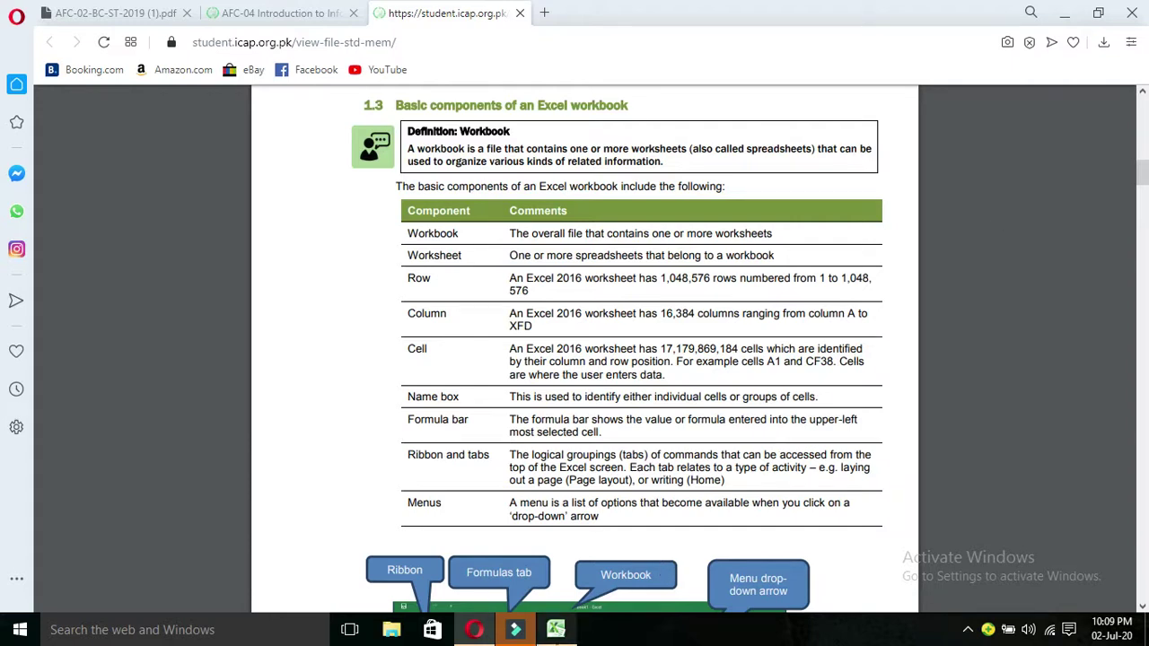
Step: In Excel, enter 'dfddd' into Sheet1's cell H8, then move to Sheet2
{"action": "left_click", "coordinate": [562, 635]}
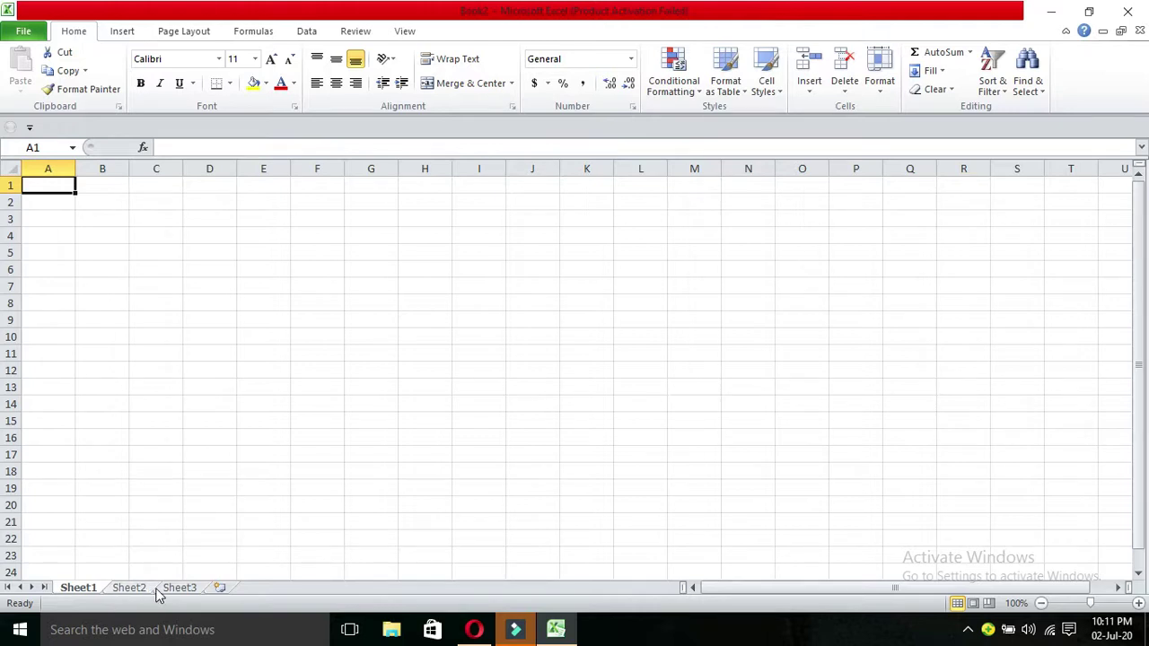
{"action": "left_click", "coordinate": [444, 299]}
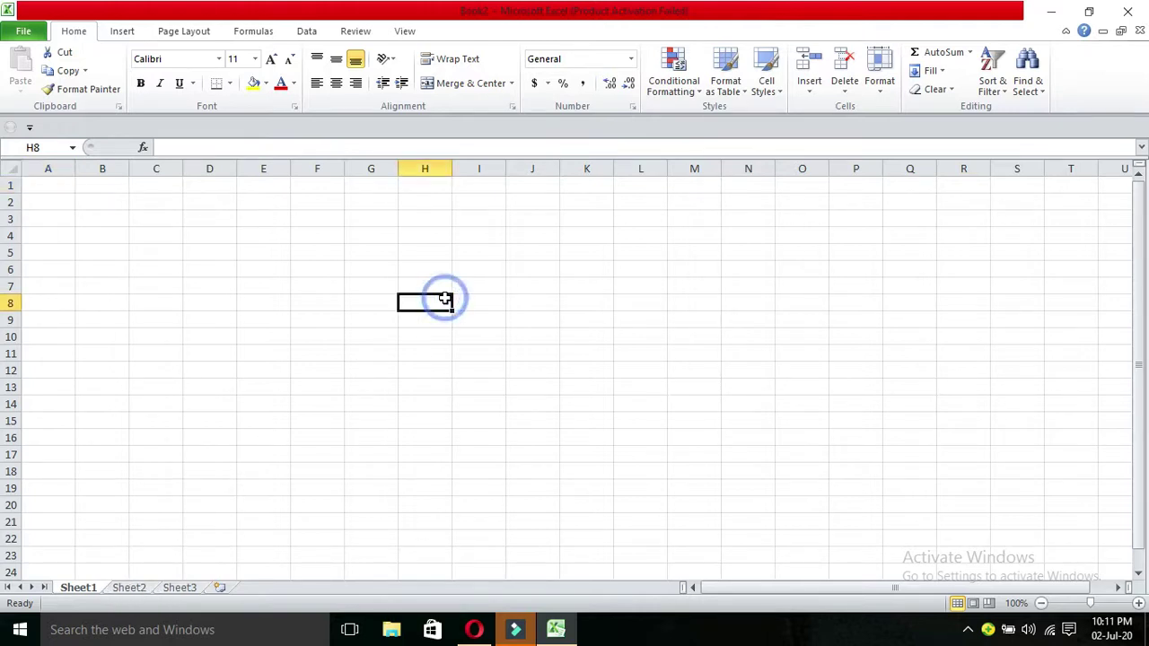
{"action": "type", "text": "dfddd"}
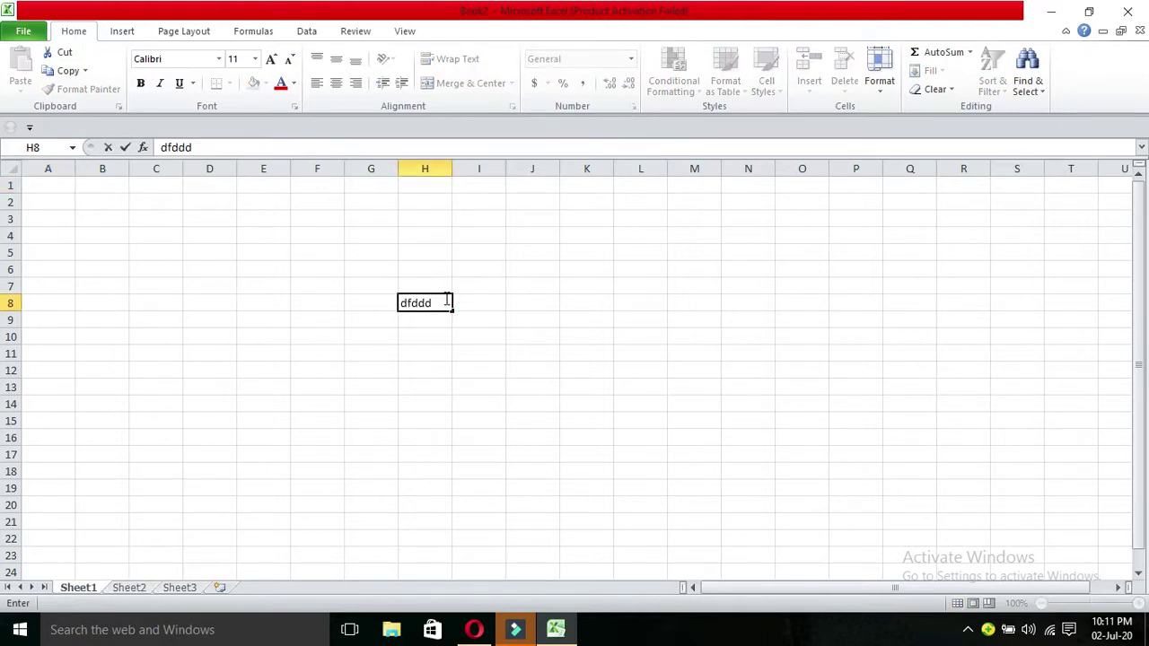
{"action": "left_click", "coordinate": [135, 590]}
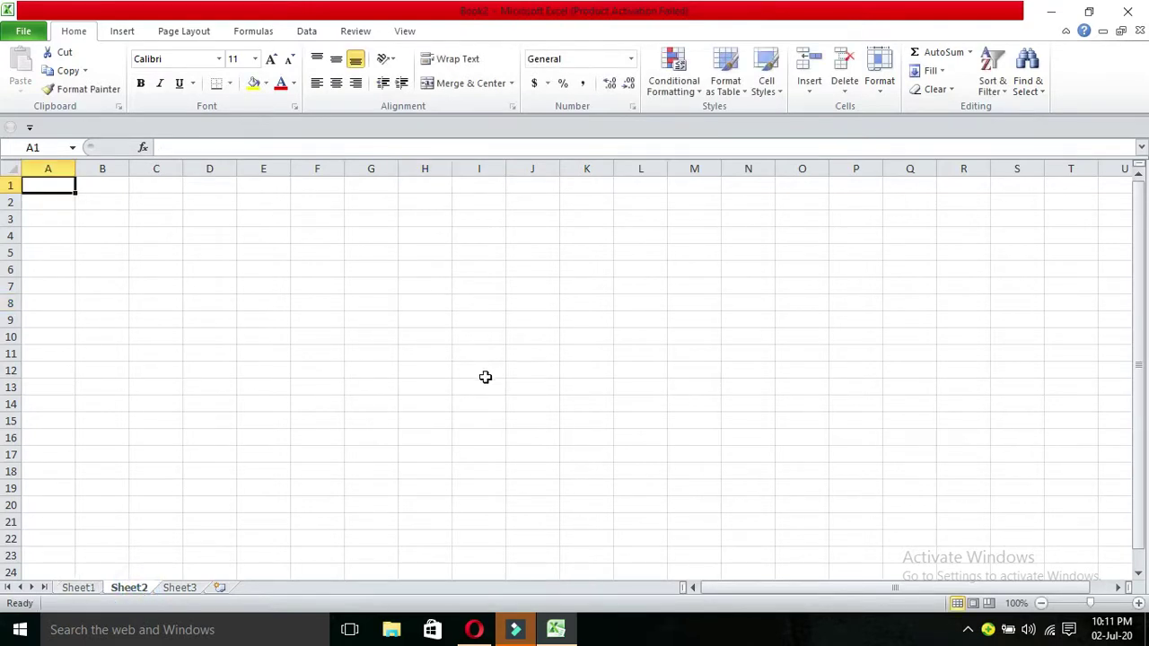
Step: From Sheet3, insert five new worksheets, Sheet4 through Sheet8, then return to the PDF
{"action": "left_click", "coordinate": [182, 592]}
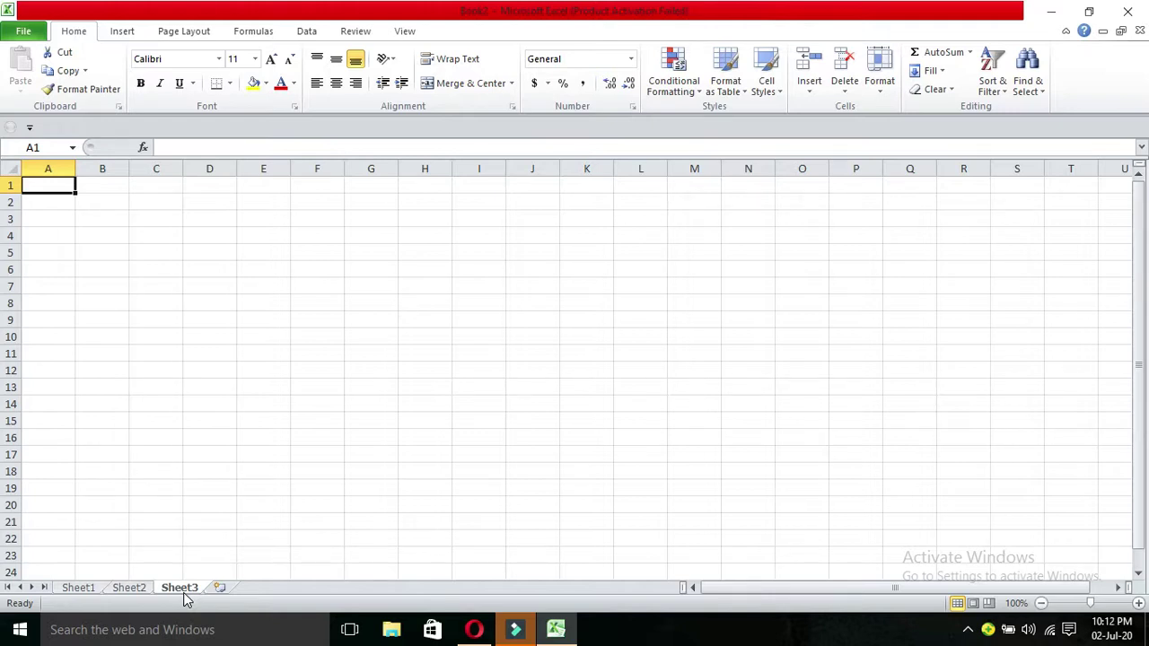
{"action": "left_click", "coordinate": [219, 590]}
{"action": "left_click", "coordinate": [270, 588]}
{"action": "left_click", "coordinate": [323, 589]}
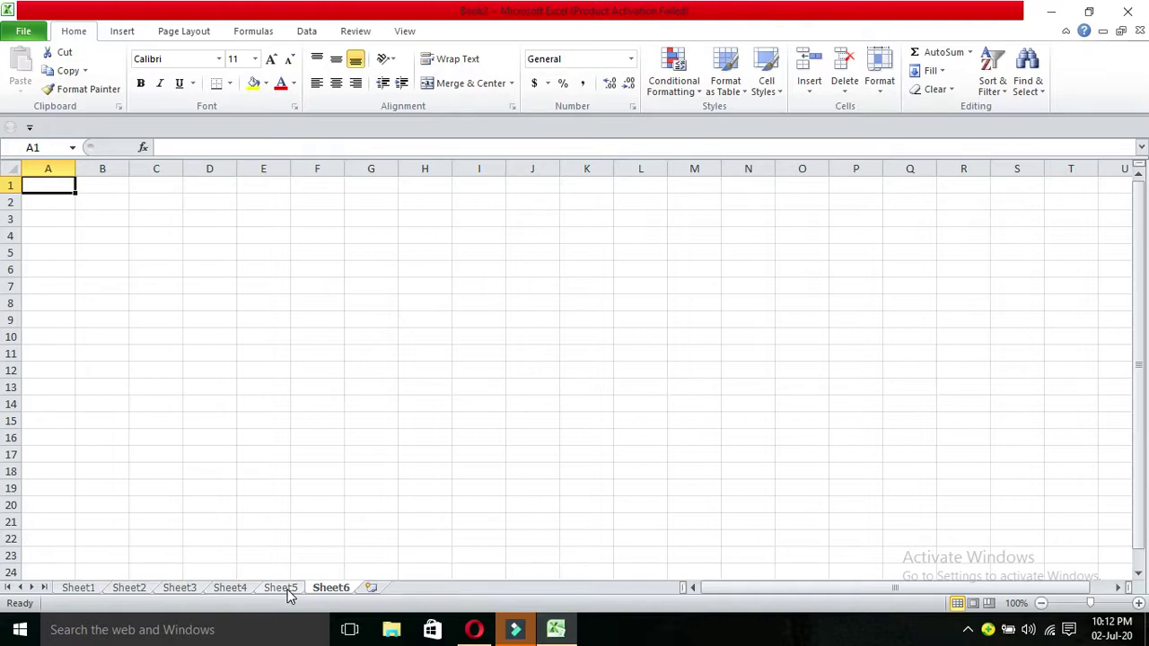
{"action": "left_click", "coordinate": [374, 589]}
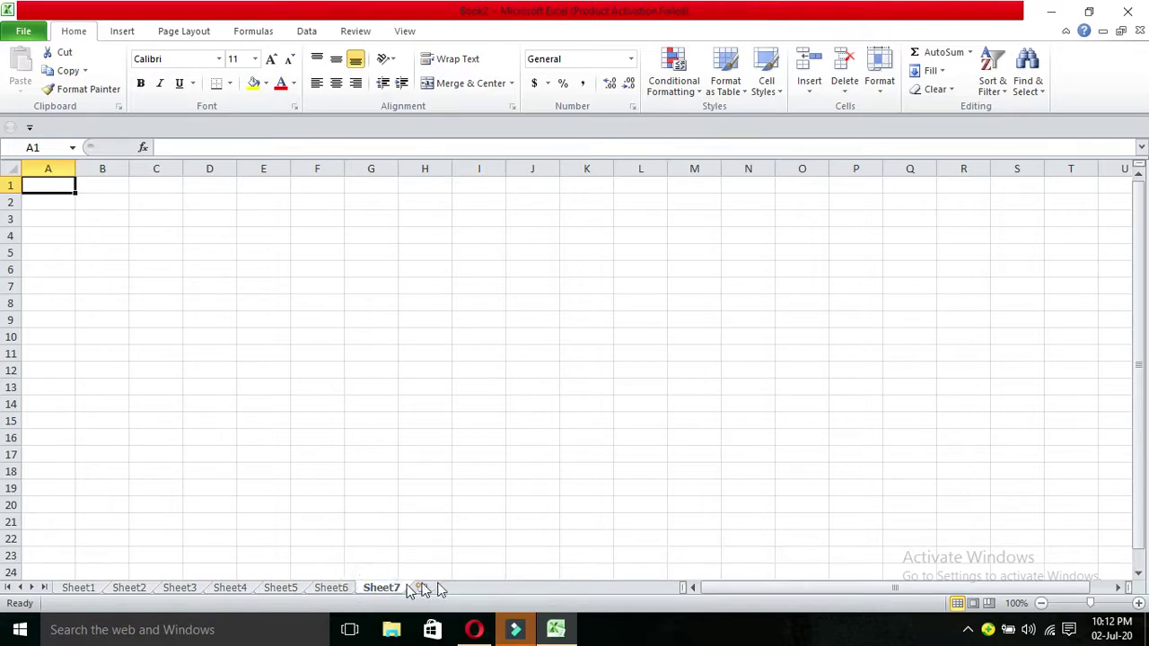
{"action": "left_click", "coordinate": [424, 588]}
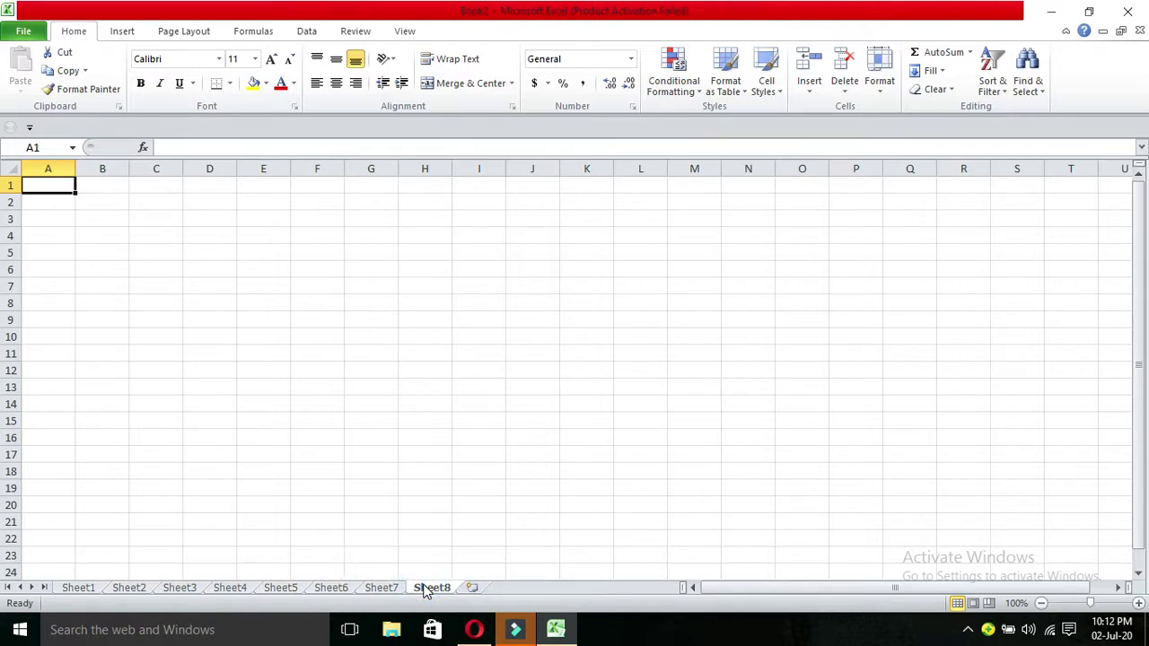
{"action": "left_click", "coordinate": [474, 630]}
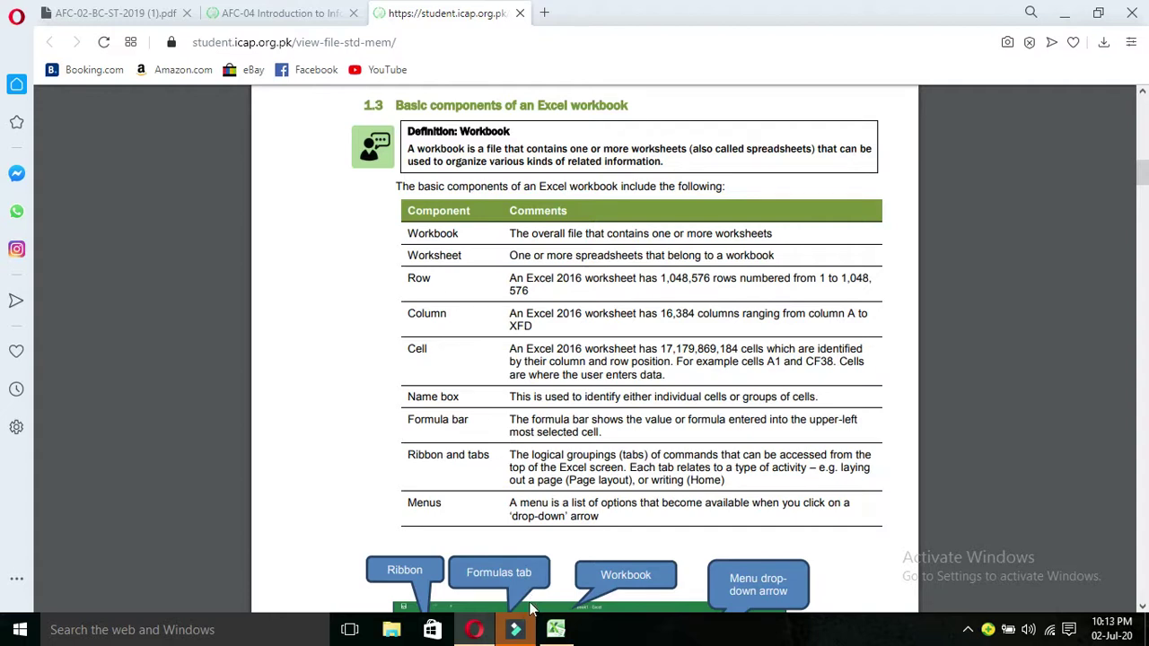
Step: Switch between Excel and the ICAP PDF, ending with Book2's Sheet8 in front
{"action": "left_click", "coordinate": [549, 631]}
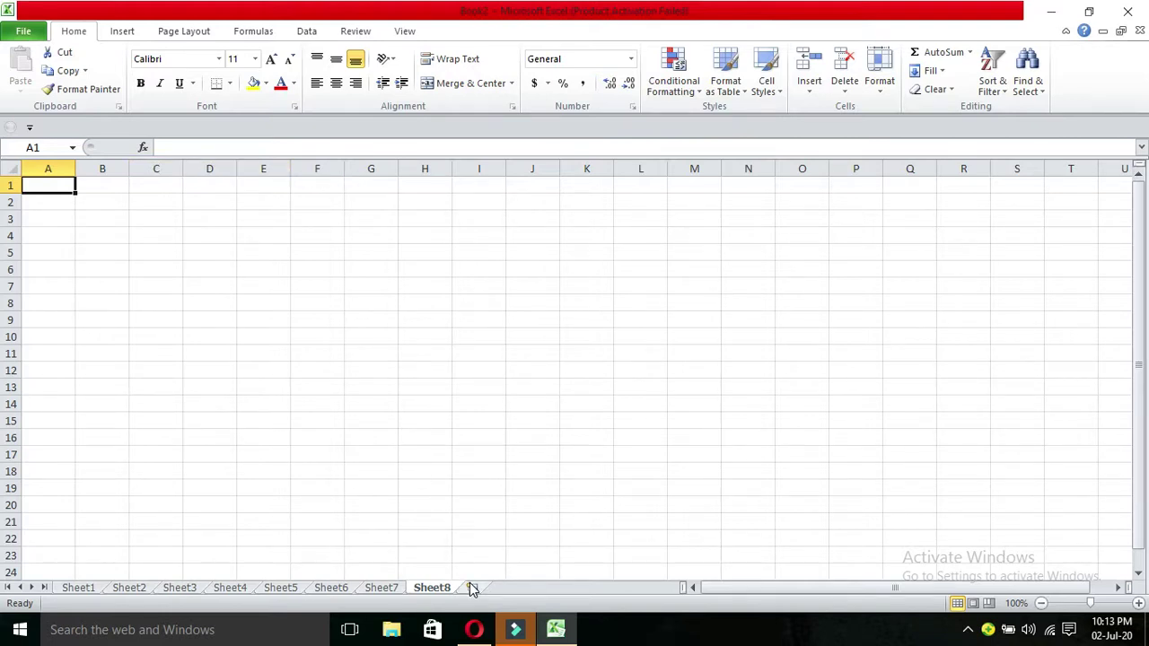
{"action": "mouse_move", "coordinate": [475, 631]}
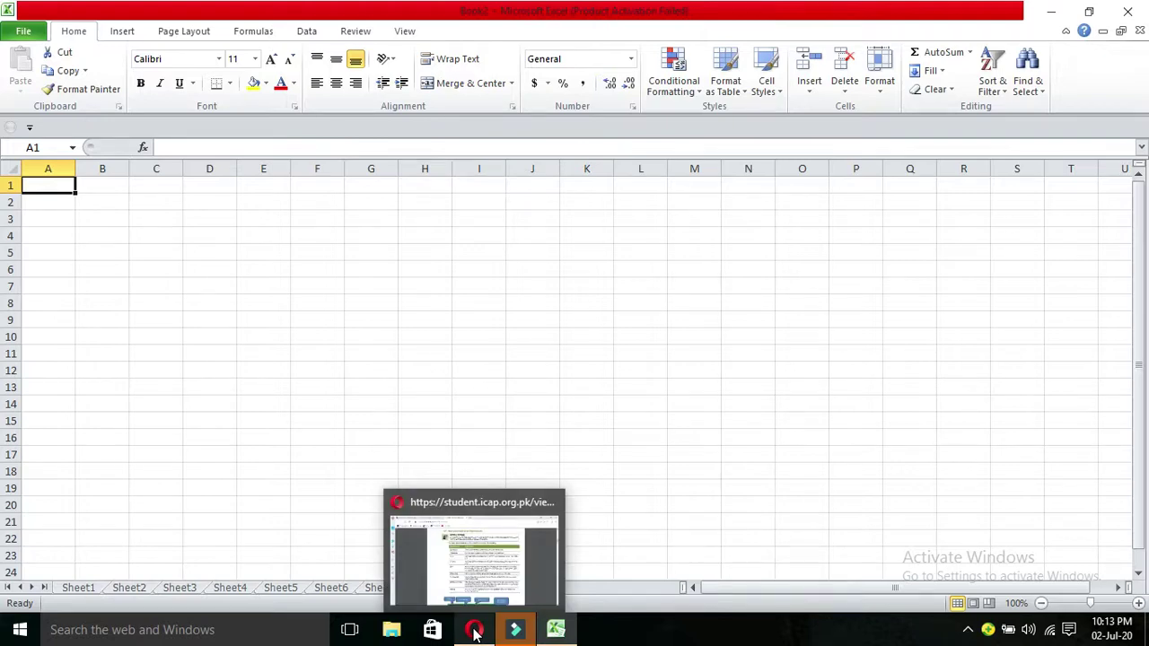
{"action": "left_click", "coordinate": [476, 632]}
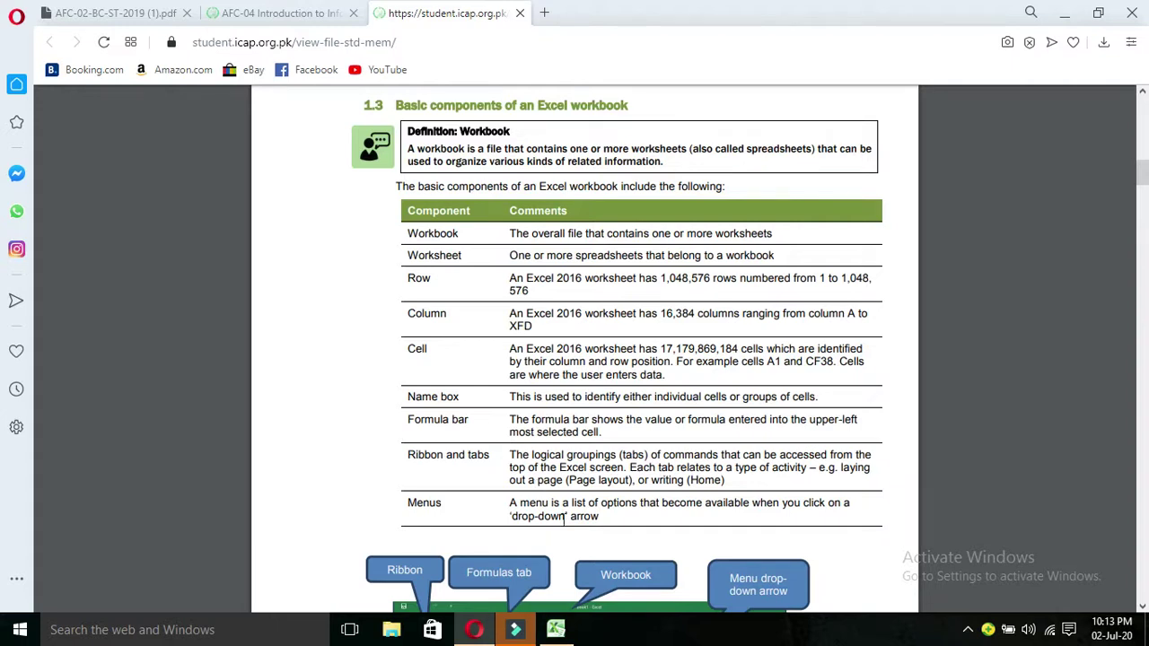
{"action": "left_click", "coordinate": [567, 632]}
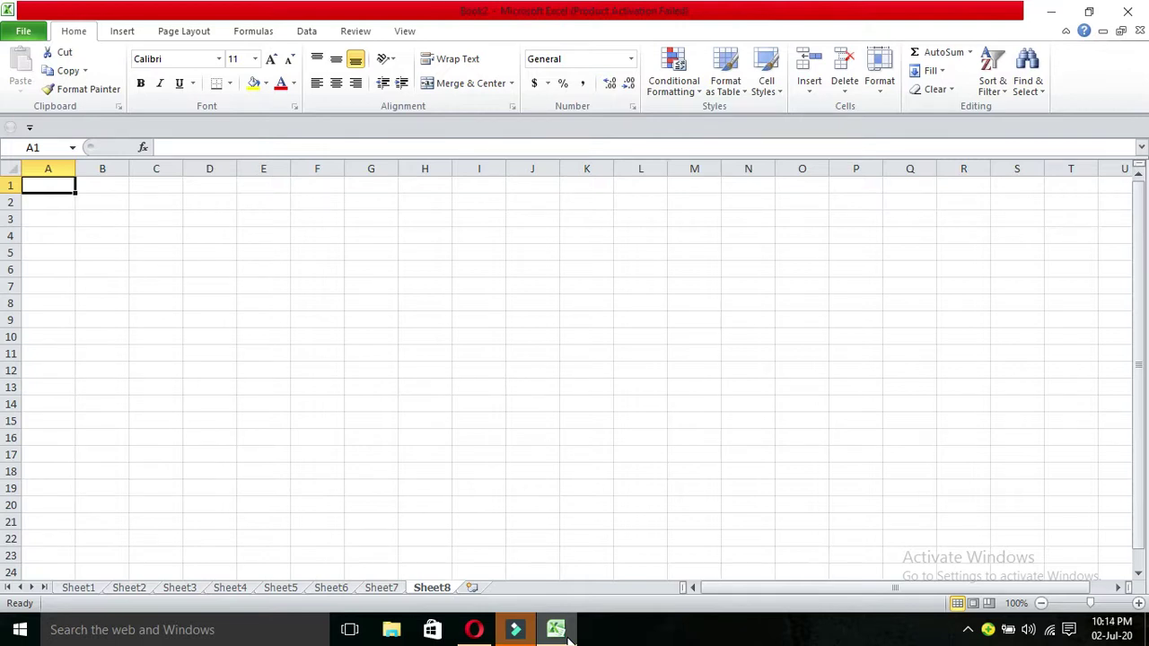
{"action": "key", "text": "ctrl+Right"}
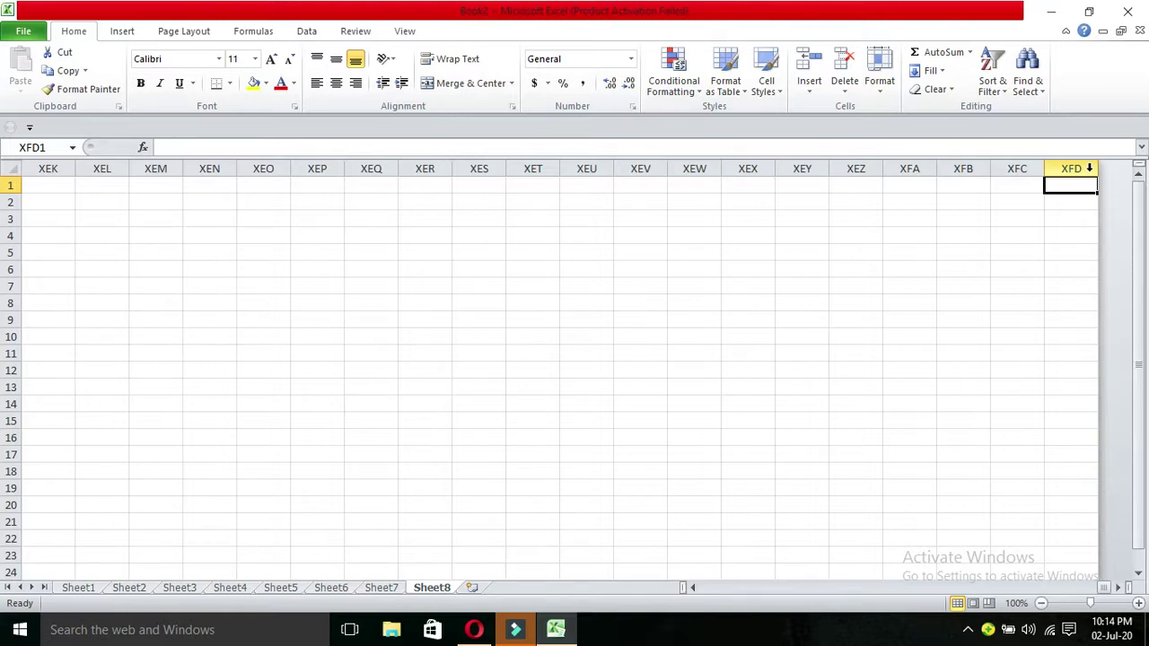
{"action": "key", "text": "ctrl+Home"}
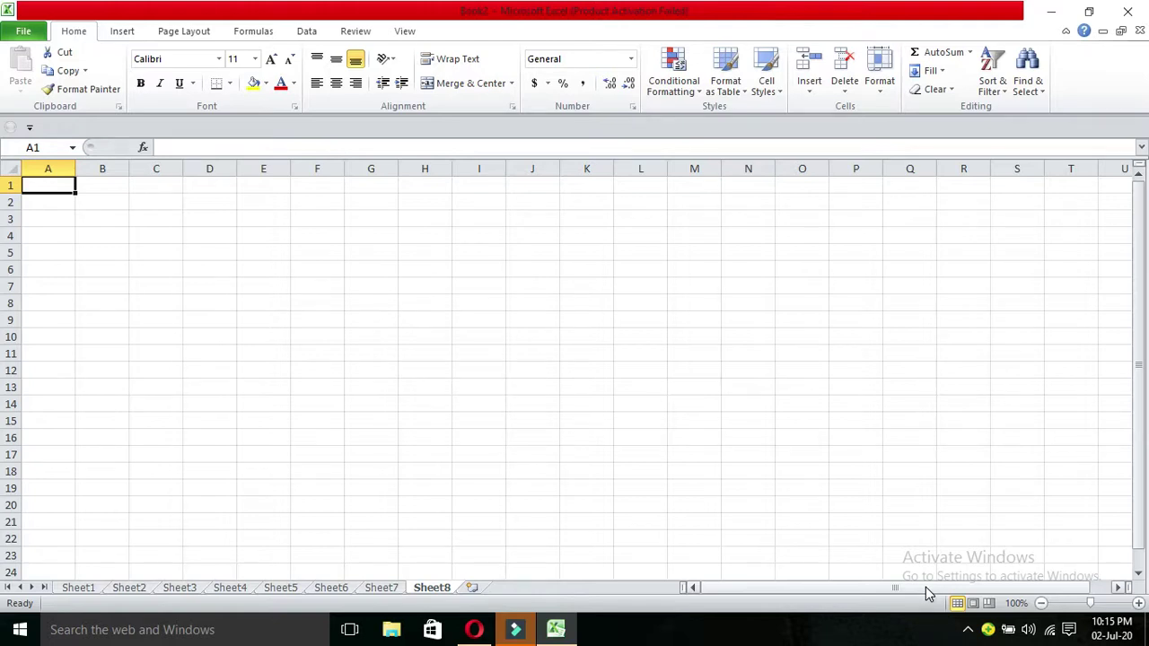
{"action": "key", "text": "ctrl+Down"}
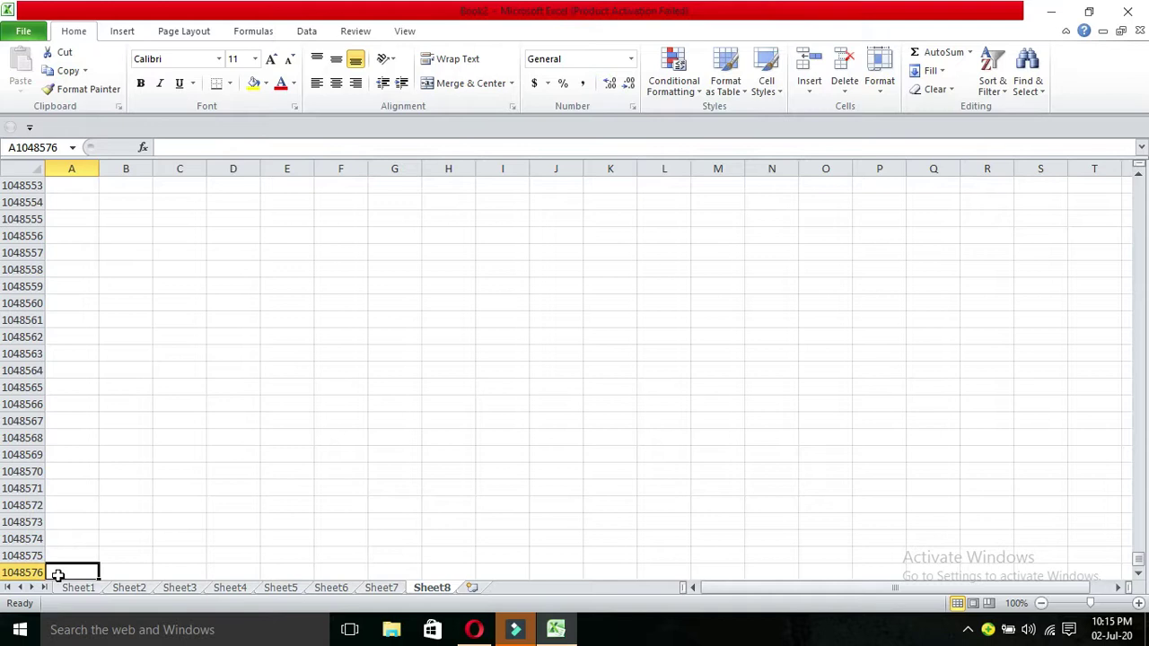
{"action": "key", "text": "ctrl+Home"}
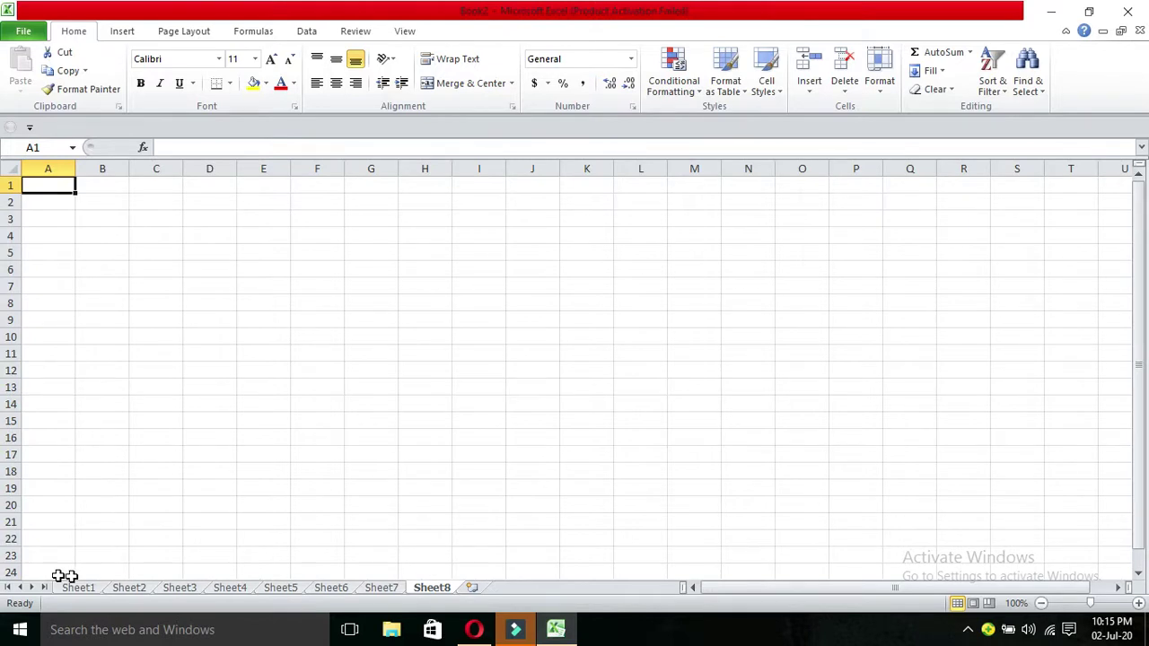
{"action": "left_click", "coordinate": [474, 629]}
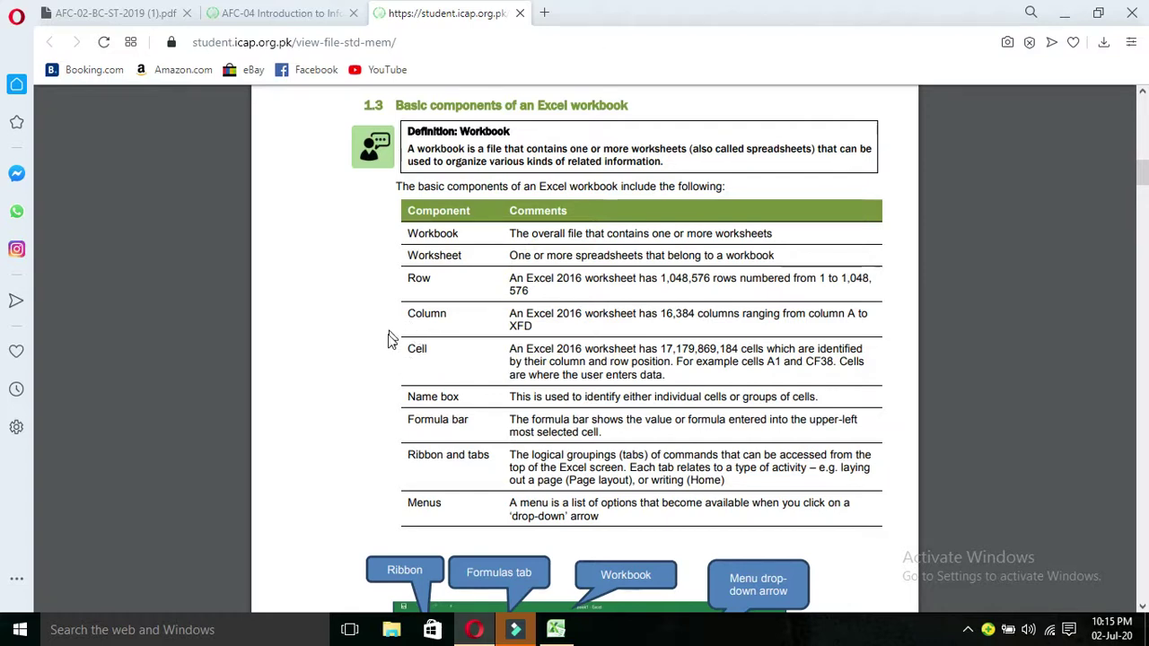
{"action": "mouse_move", "coordinate": [560, 632]}
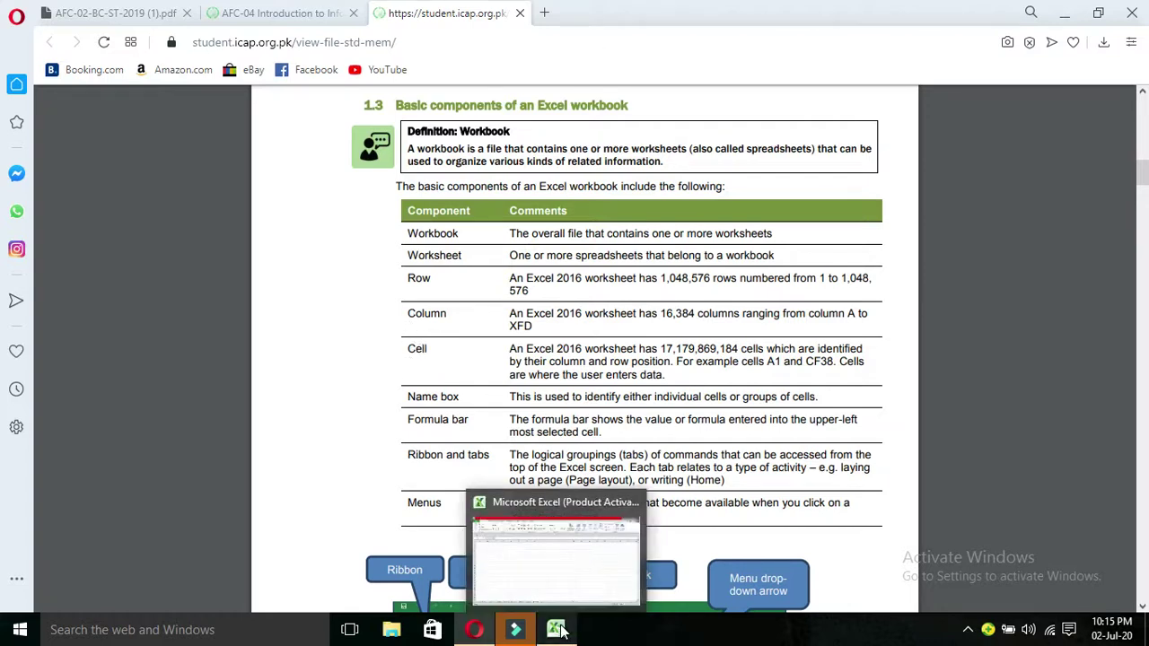
{"action": "left_click", "coordinate": [558, 631]}
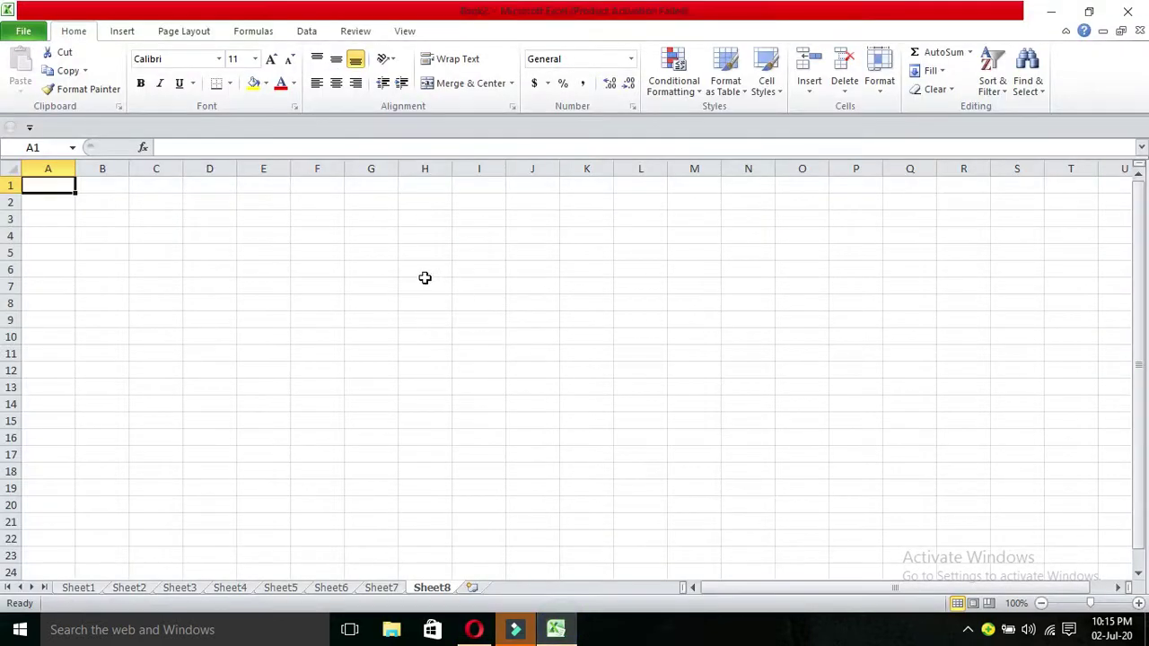
{"action": "left_click", "coordinate": [425, 281]}
{"action": "left_click", "coordinate": [477, 281]}
{"action": "left_click", "coordinate": [537, 290]}
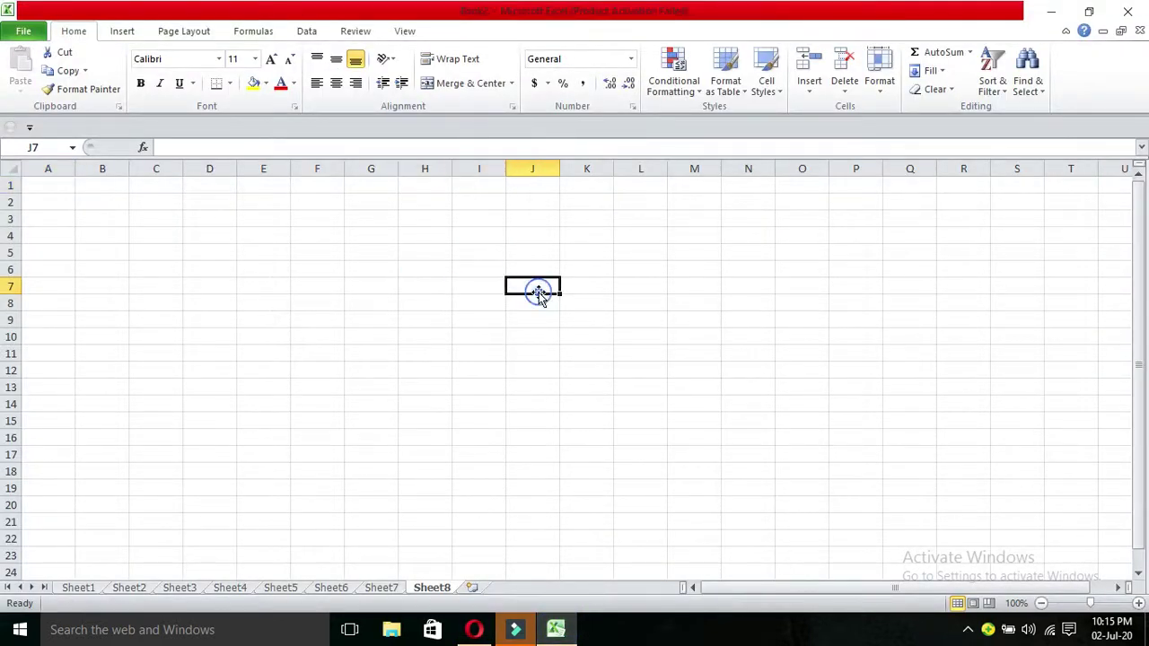
{"action": "type", "text": "erg"}
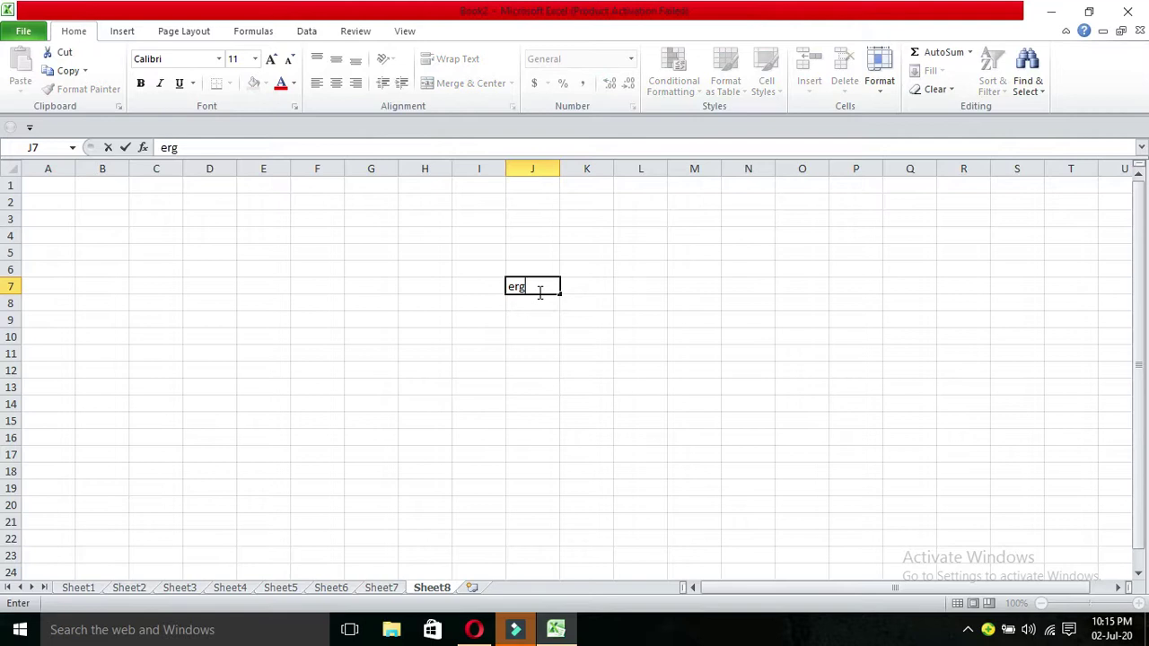
{"action": "key", "text": "BackSpace"}
{"action": "key", "text": "BackSpace"}
{"action": "key", "text": "BackSpace"}
{"action": "left_click", "coordinate": [476, 634]}
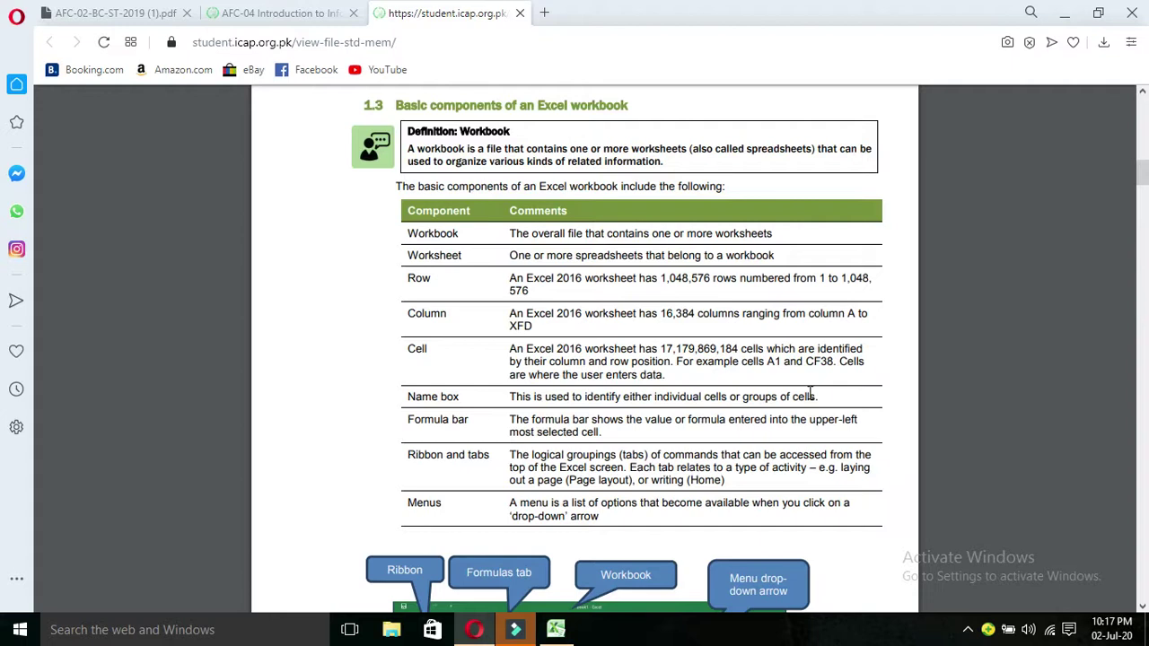
{"action": "left_click", "coordinate": [558, 631]}
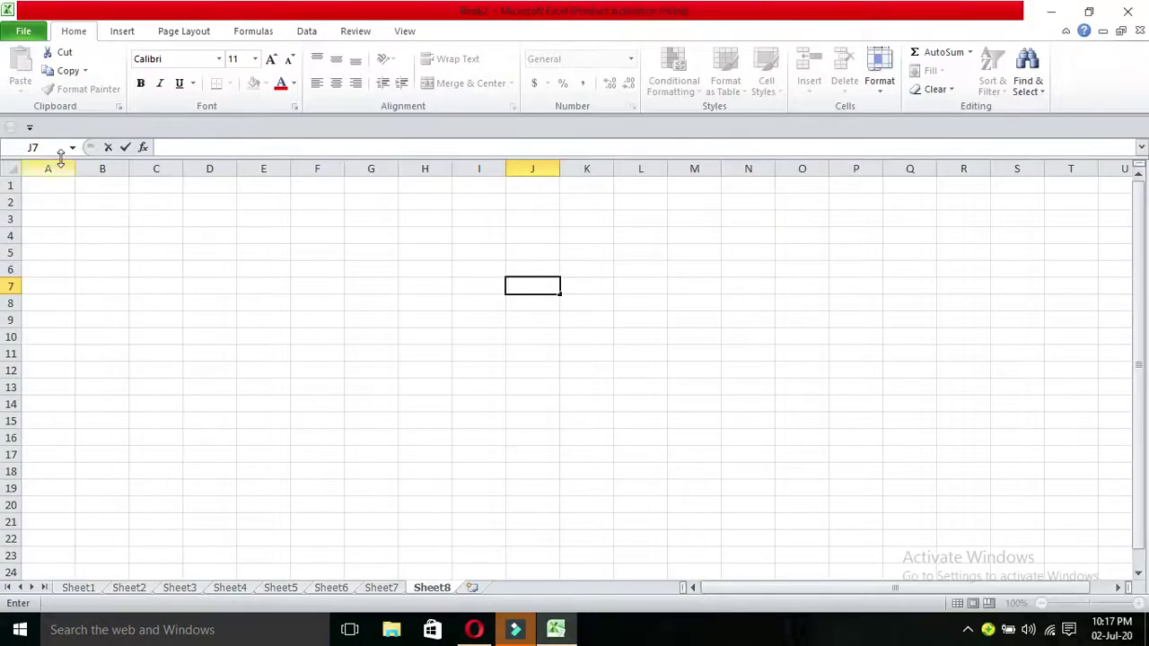
{"action": "left_click", "coordinate": [48, 186]}
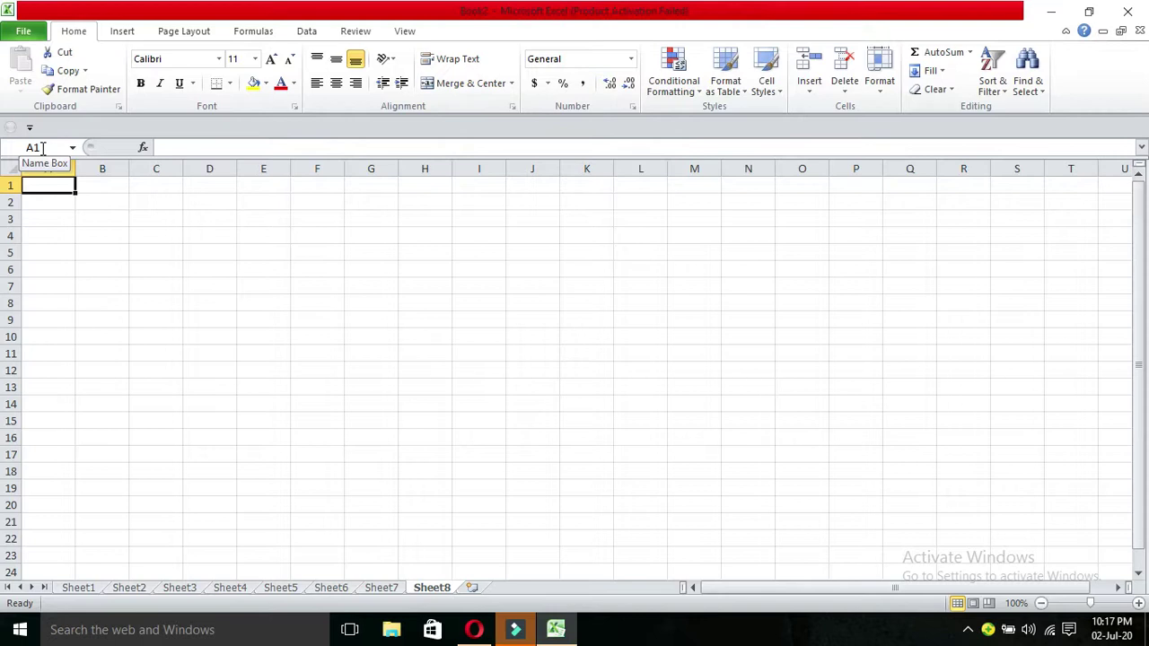
{"action": "left_click", "coordinate": [48, 270]}
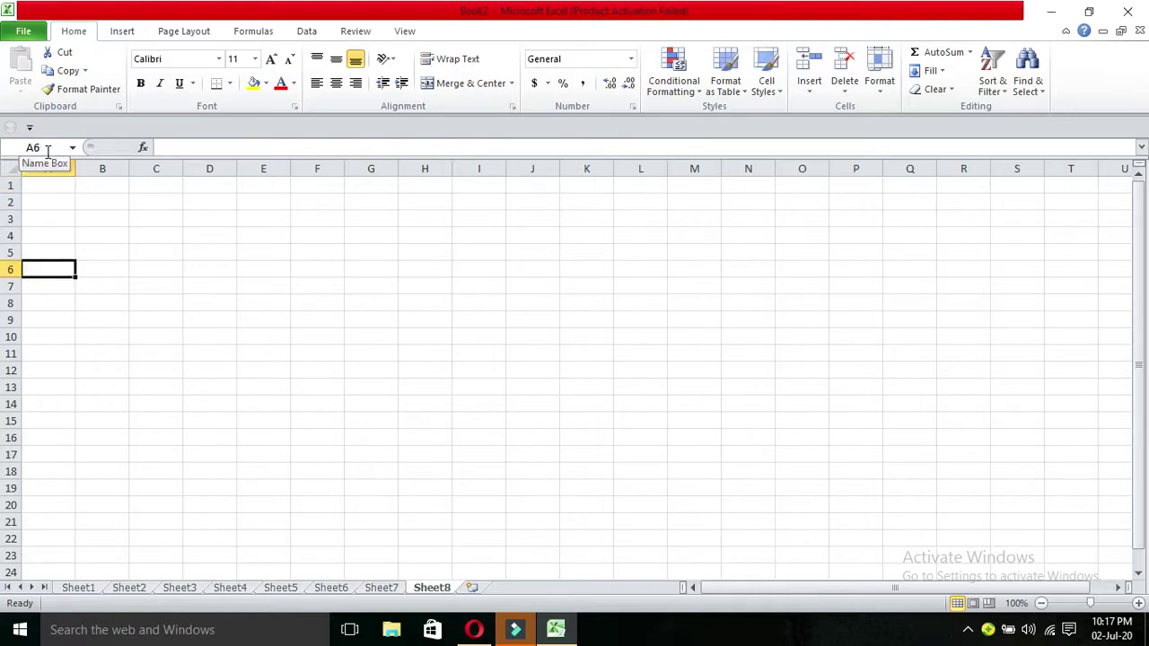
{"action": "left_click", "coordinate": [587, 311]}
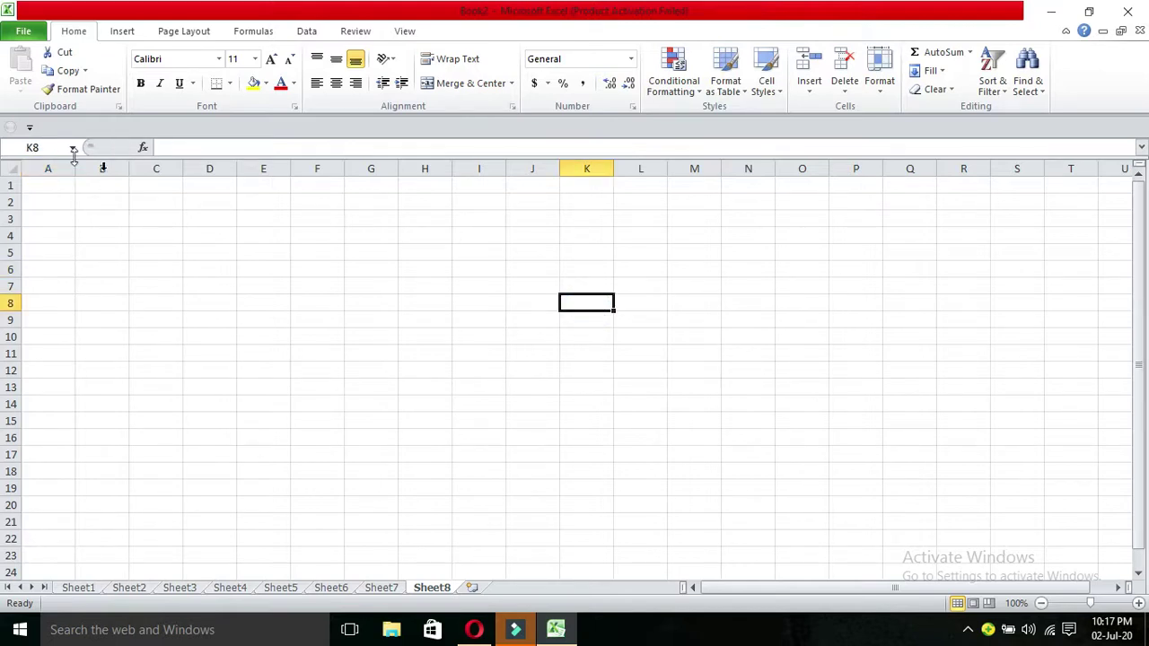
{"action": "left_click", "coordinate": [154, 186]}
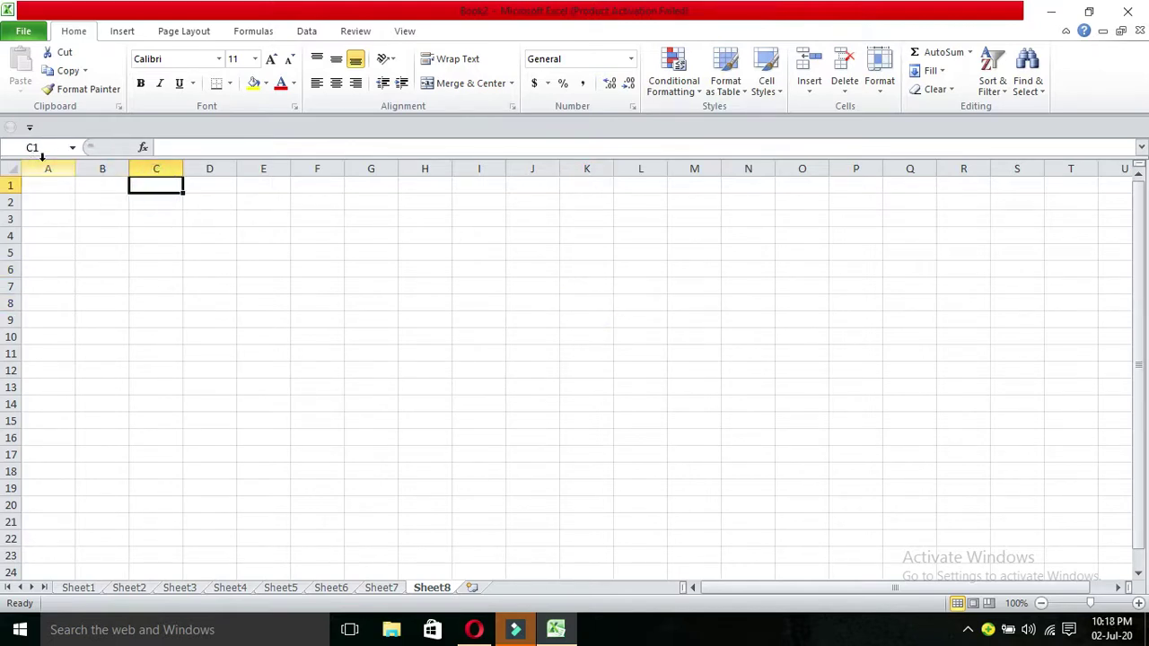
{"action": "left_click", "coordinate": [377, 286]}
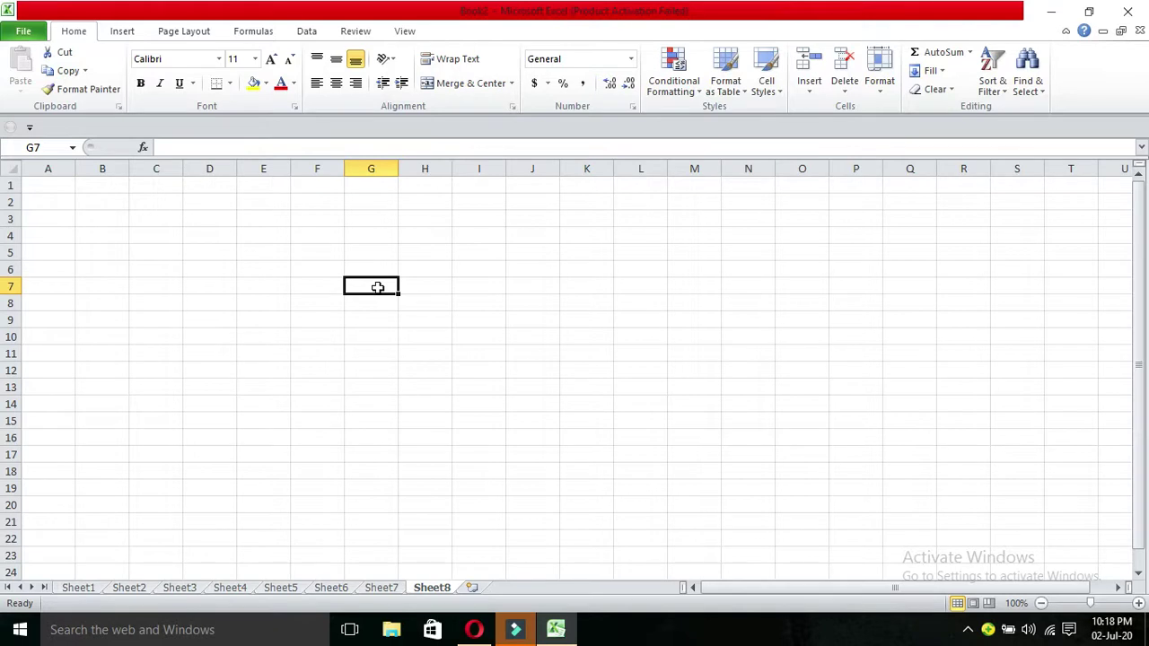
{"action": "type", "text": "="}
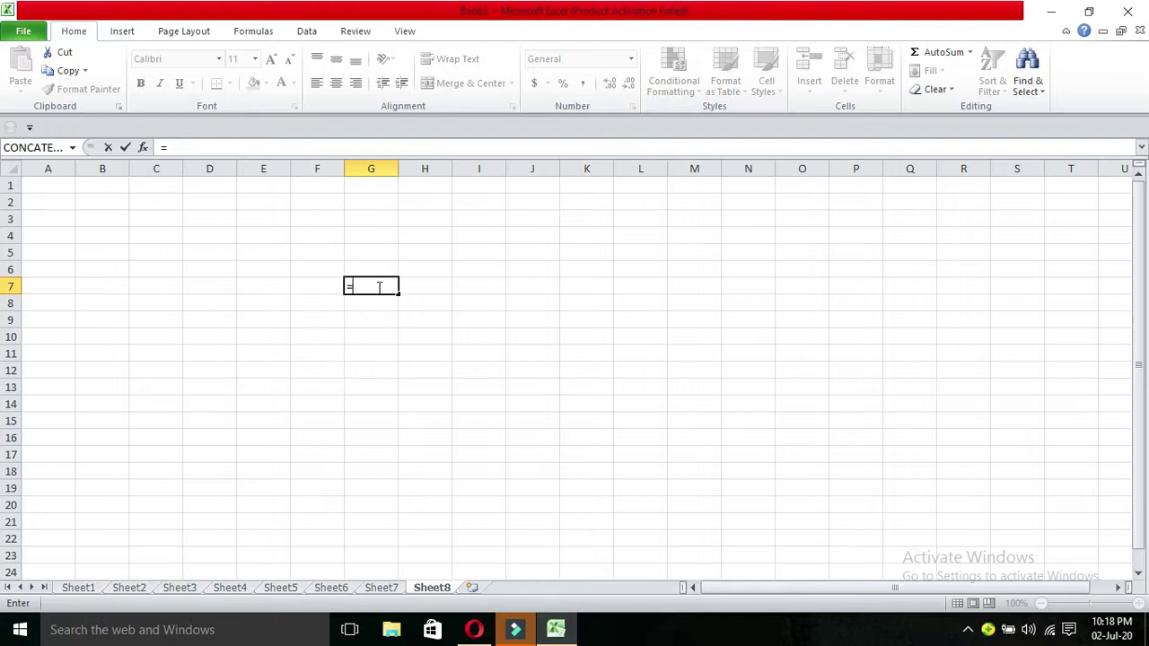
{"action": "type", "text": "sum"}
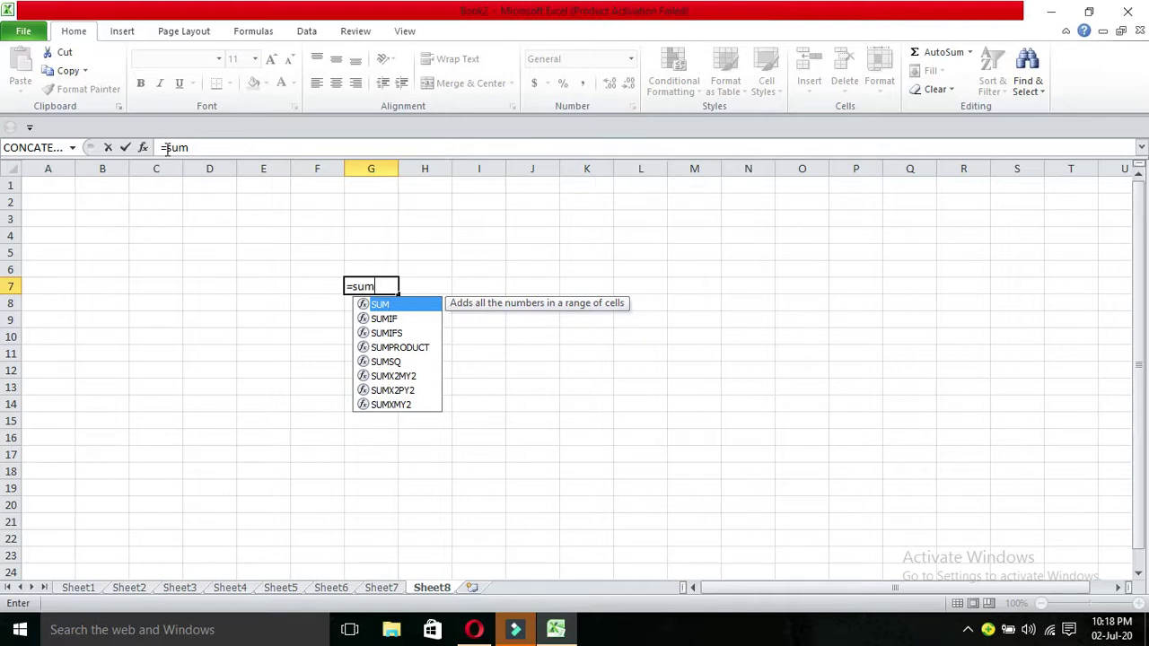
{"action": "key", "text": "BackSpace"}
{"action": "key", "text": "BackSpace"}
{"action": "key", "text": "BackSpace"}
{"action": "key", "text": "BackSpace"}
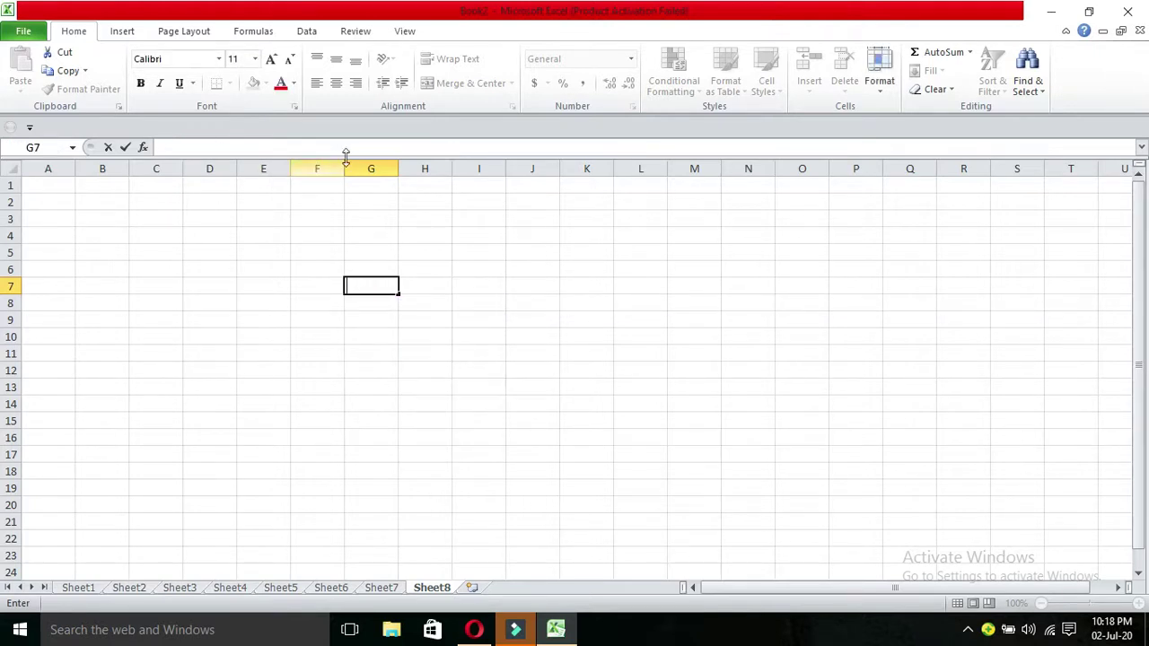
{"action": "left_click", "coordinate": [379, 264]}
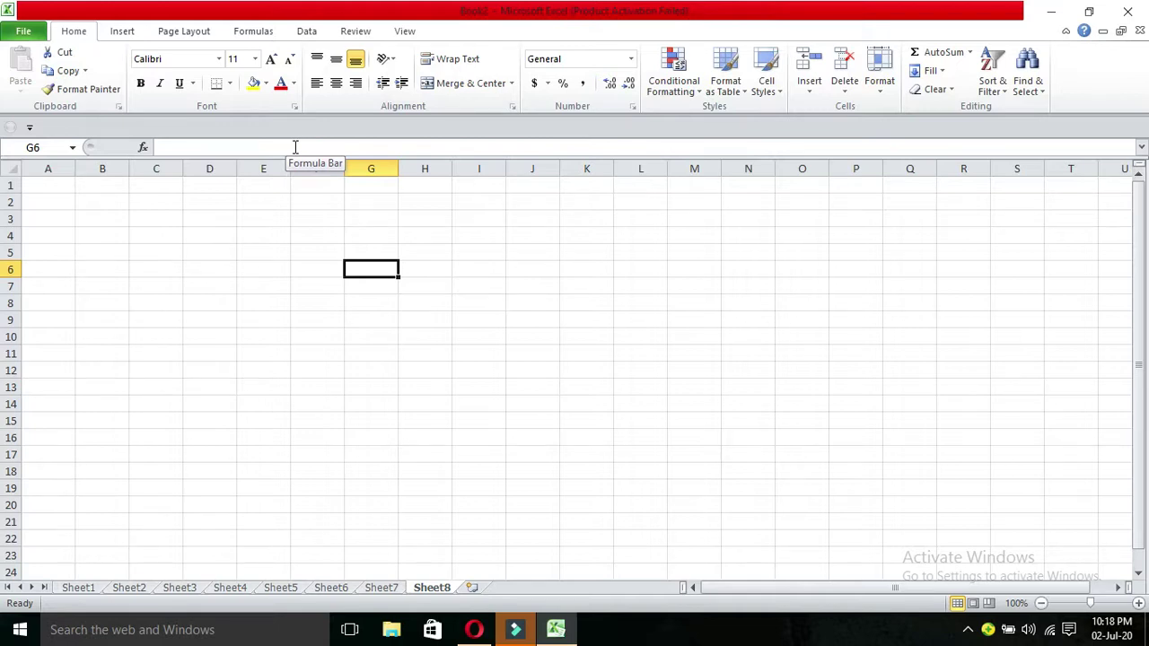
{"action": "left_click", "coordinate": [472, 630]}
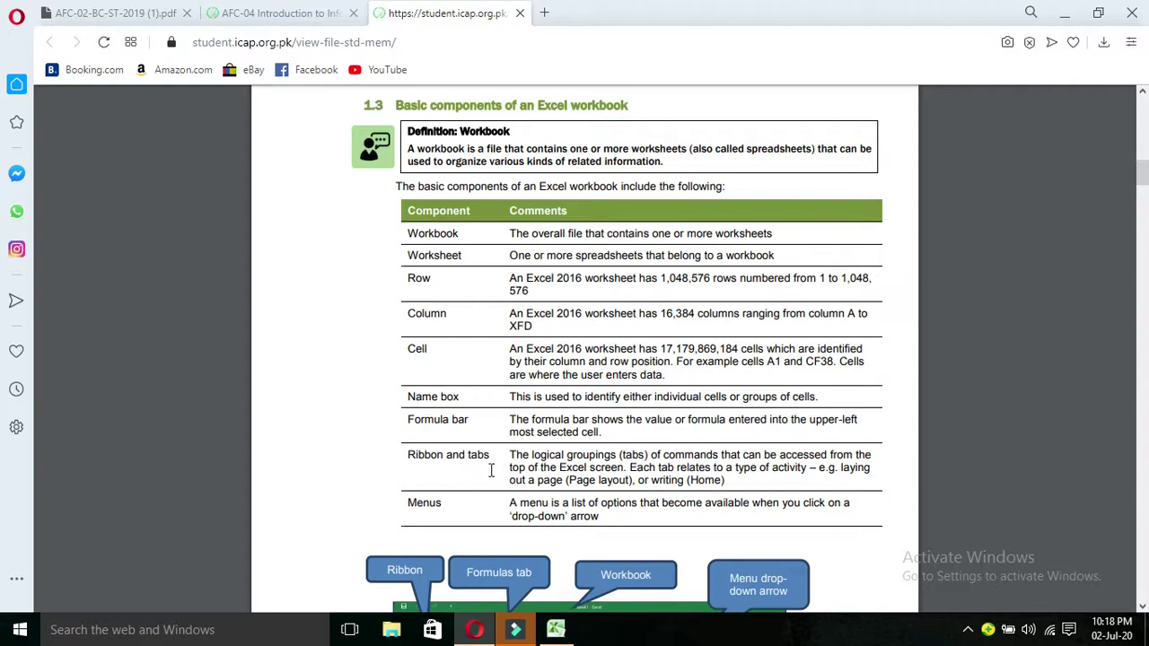
{"action": "key", "text": "Down"}
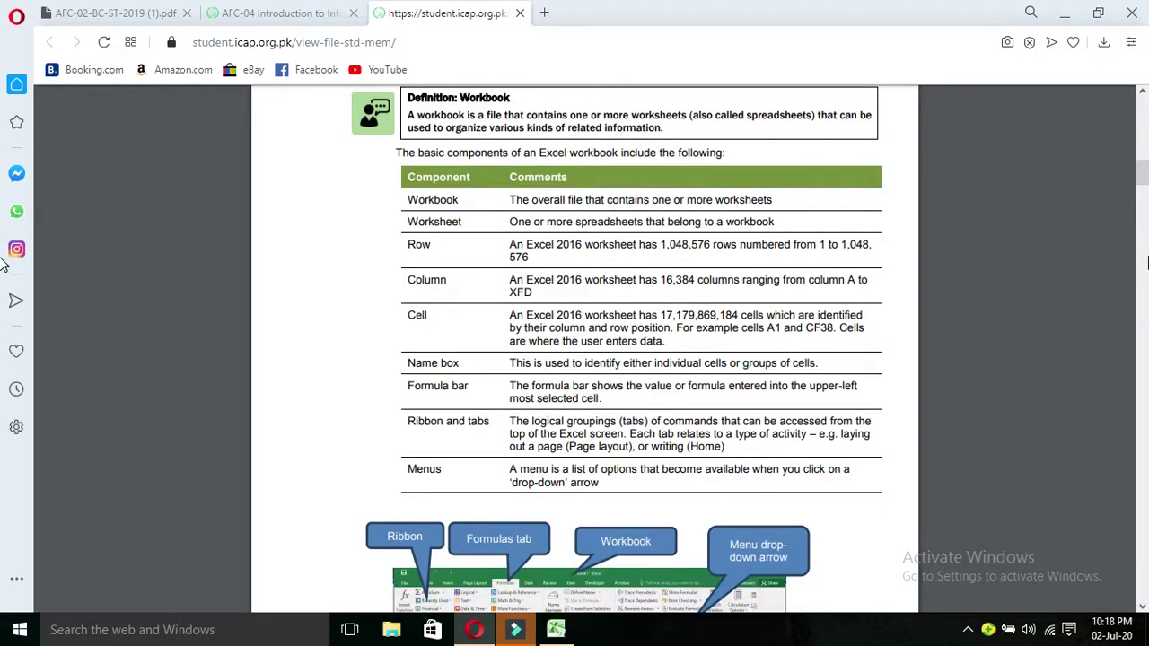
{"action": "key", "text": "Down"}
{"action": "key", "text": "Down"}
{"action": "key", "text": "Down"}
{"action": "key", "text": "Down"}
{"action": "key", "text": "Down"}
{"action": "key", "text": "Down"}
{"action": "key", "text": "Down"}
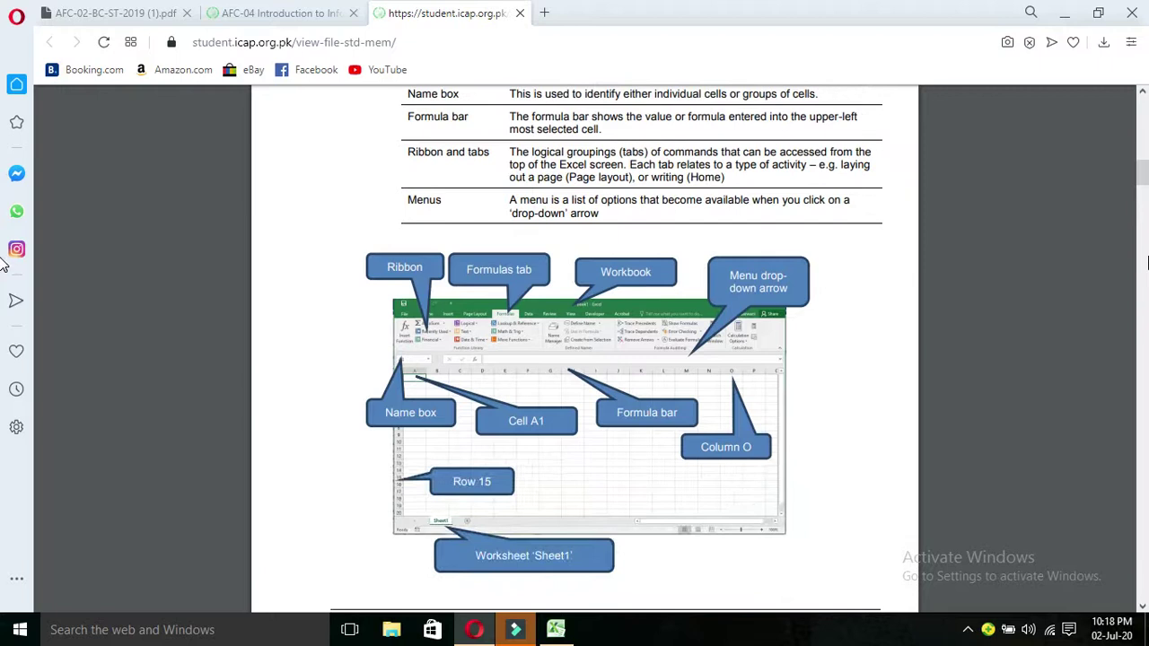
{"action": "left_click", "coordinate": [556, 629]}
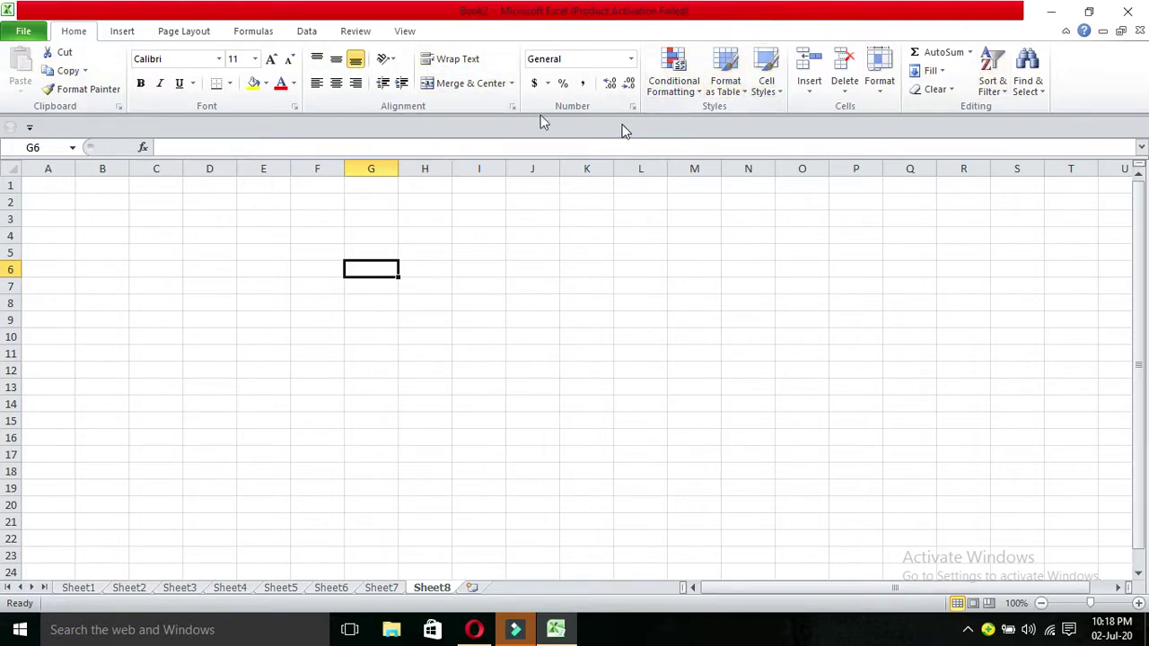
{"action": "left_click", "coordinate": [117, 34]}
{"action": "left_click", "coordinate": [184, 32]}
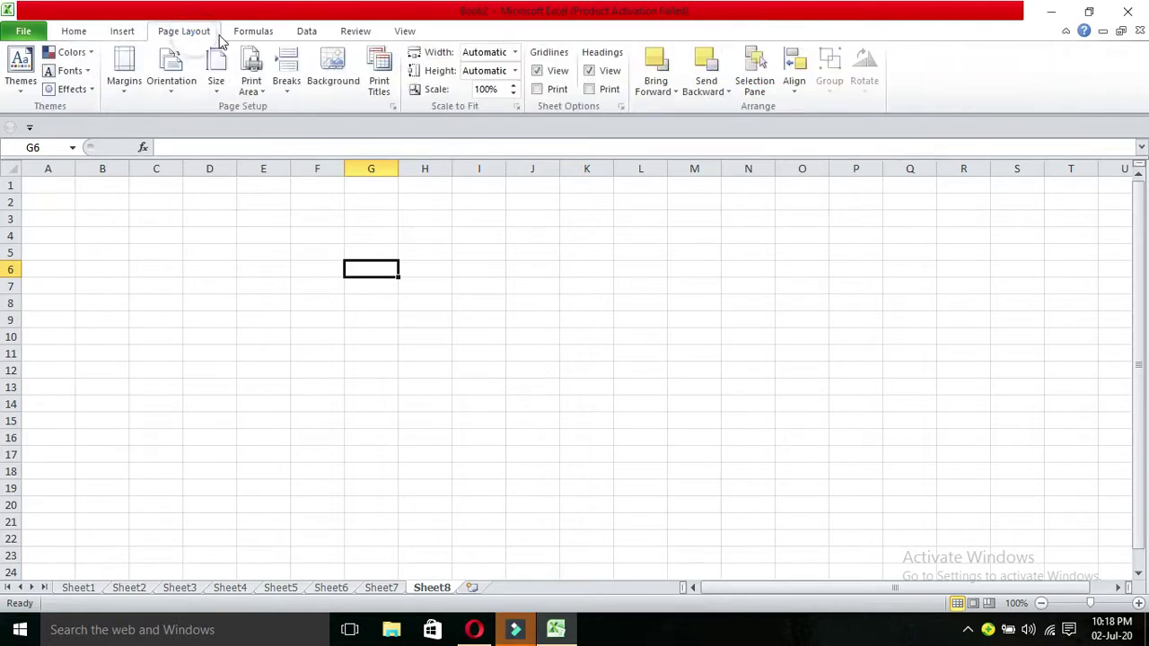
{"action": "left_click", "coordinate": [253, 34]}
{"action": "left_click", "coordinate": [308, 35]}
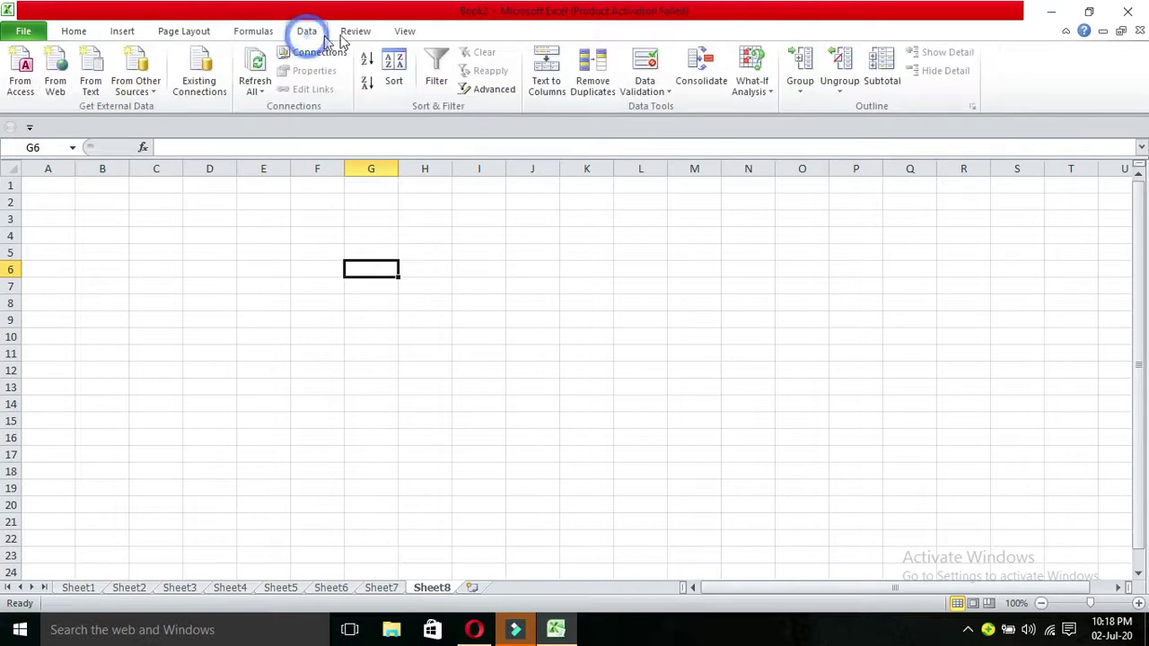
{"action": "left_click", "coordinate": [358, 34]}
{"action": "left_click", "coordinate": [405, 32]}
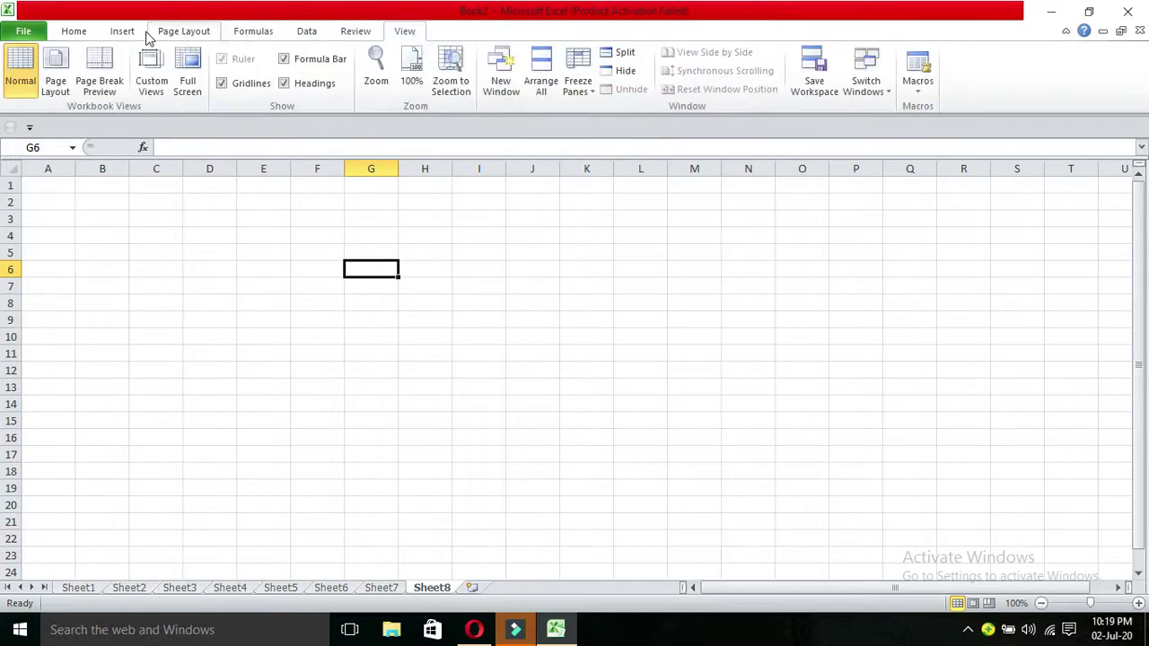
{"action": "left_click", "coordinate": [76, 36]}
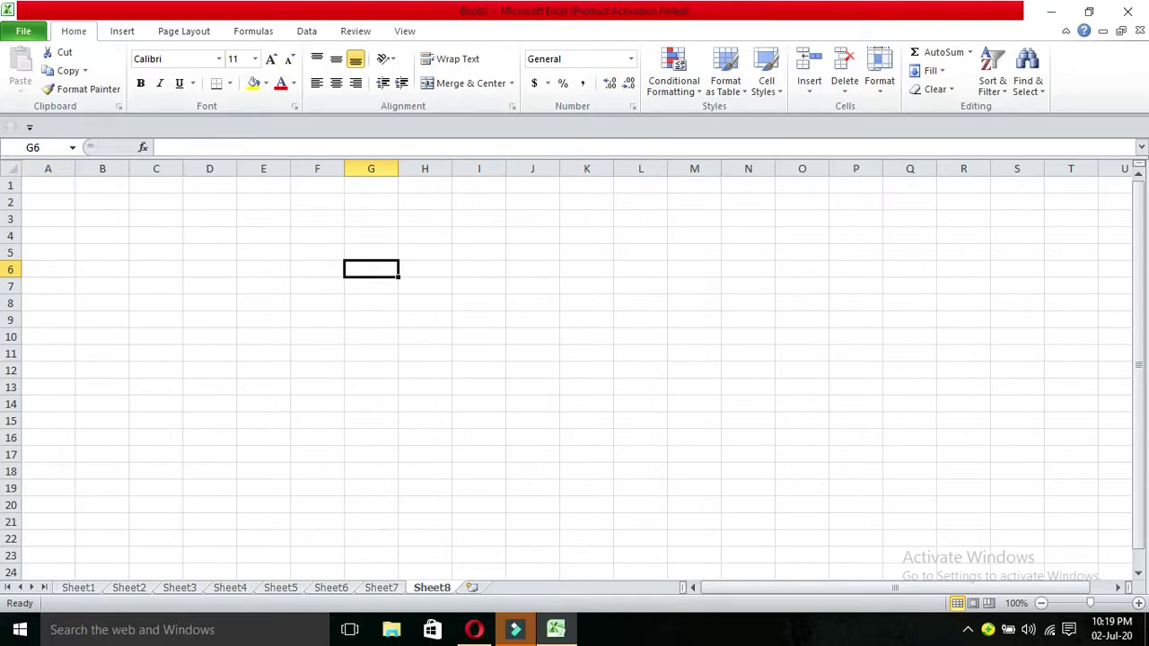
{"action": "left_click", "coordinate": [474, 630]}
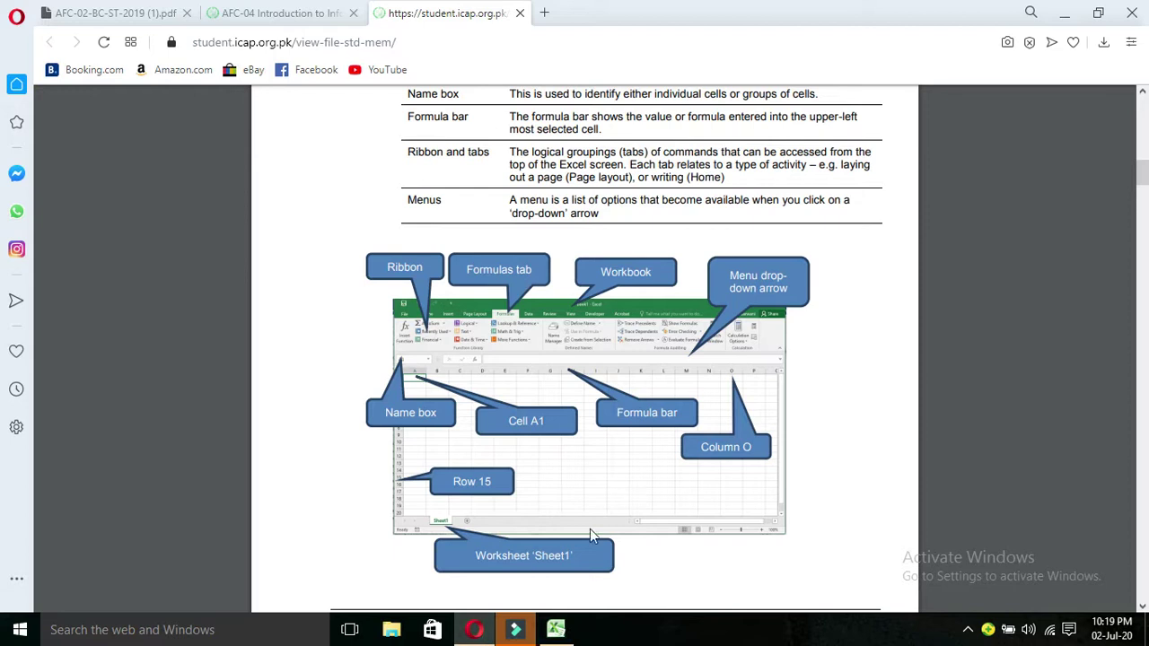
{"action": "left_click", "coordinate": [557, 631]}
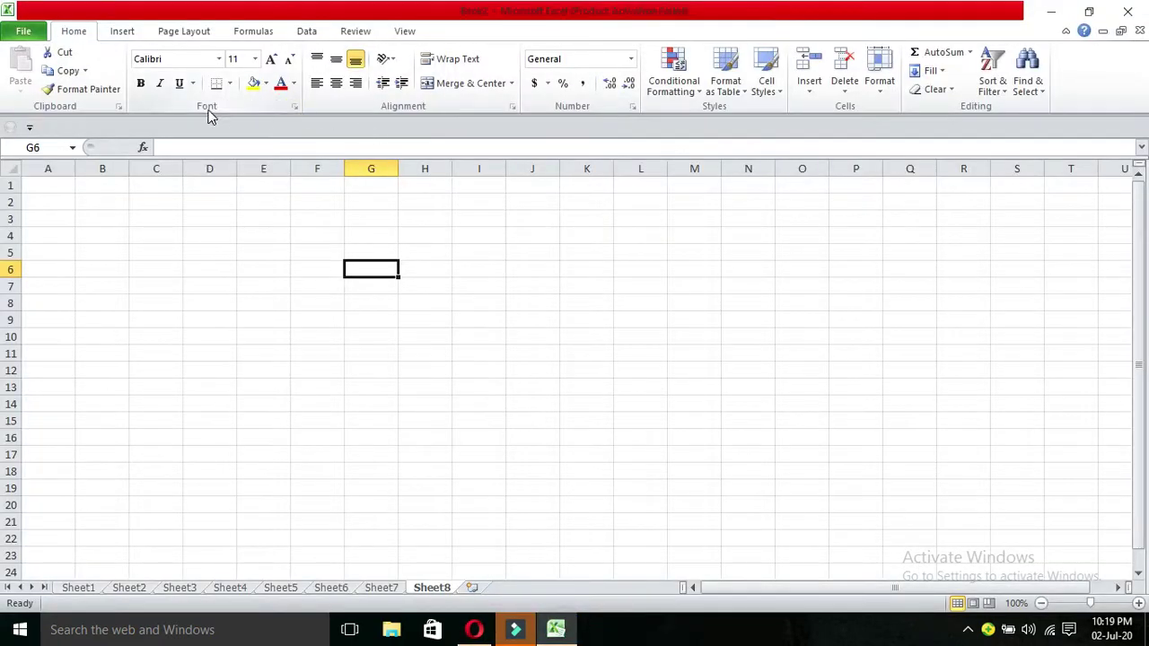
Step: Look through the Format Cells Number, Alignment, Font and Border tabs, then close the dialog
{"action": "left_click", "coordinate": [293, 109]}
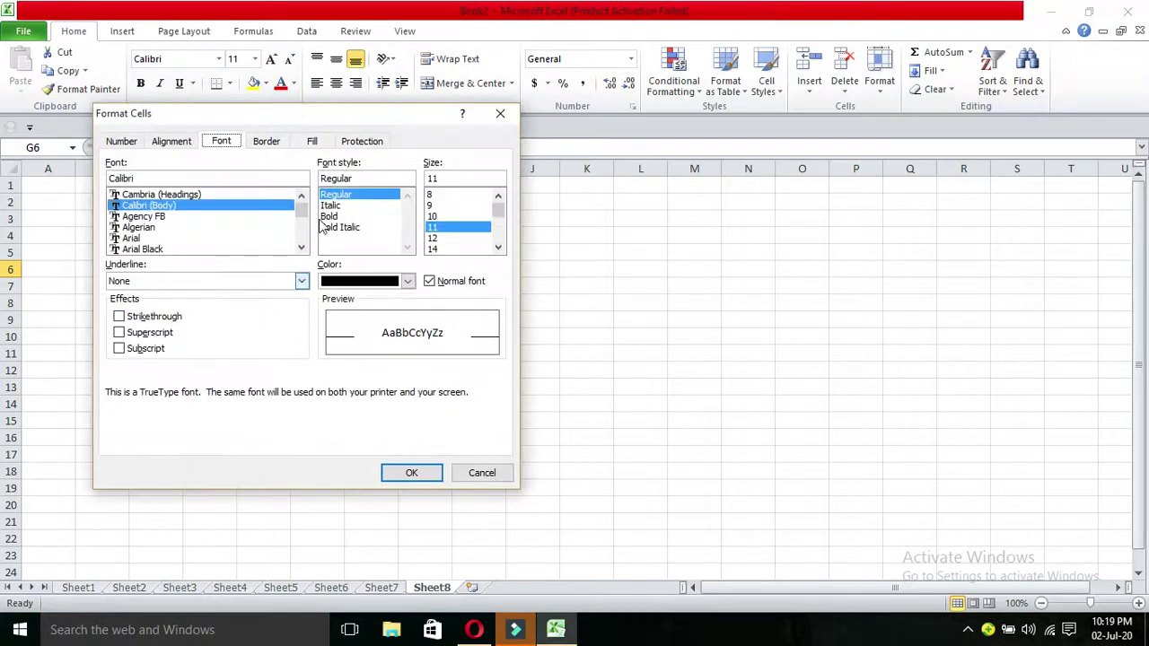
{"action": "left_click", "coordinate": [501, 114]}
{"action": "left_click", "coordinate": [633, 107]}
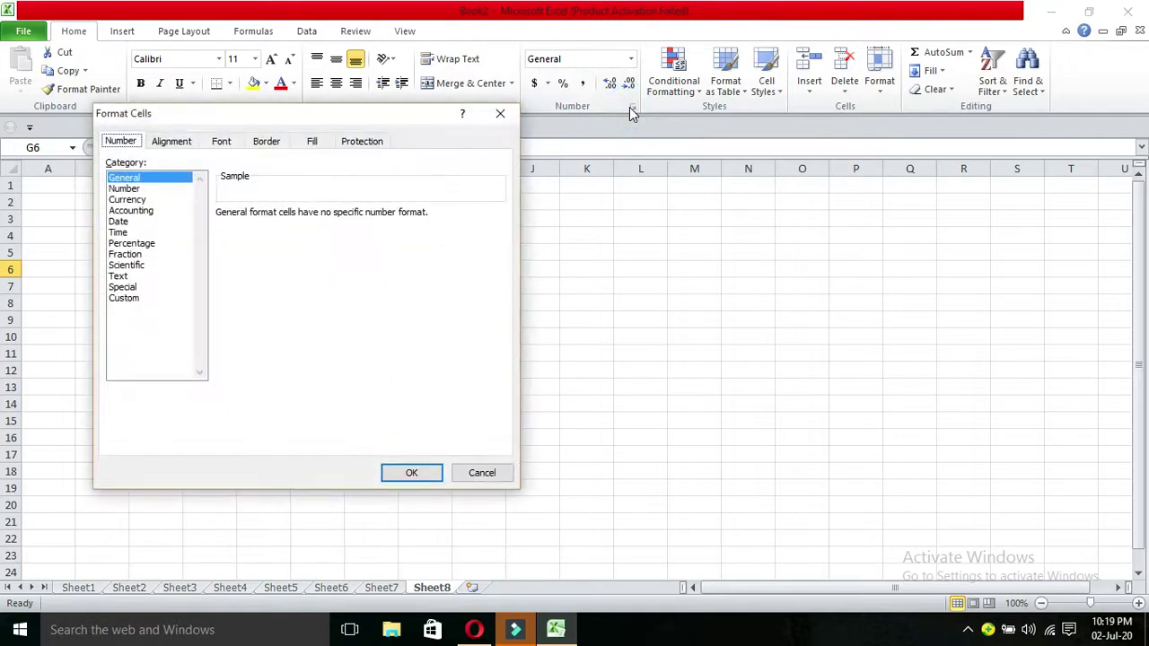
{"action": "left_click", "coordinate": [180, 143]}
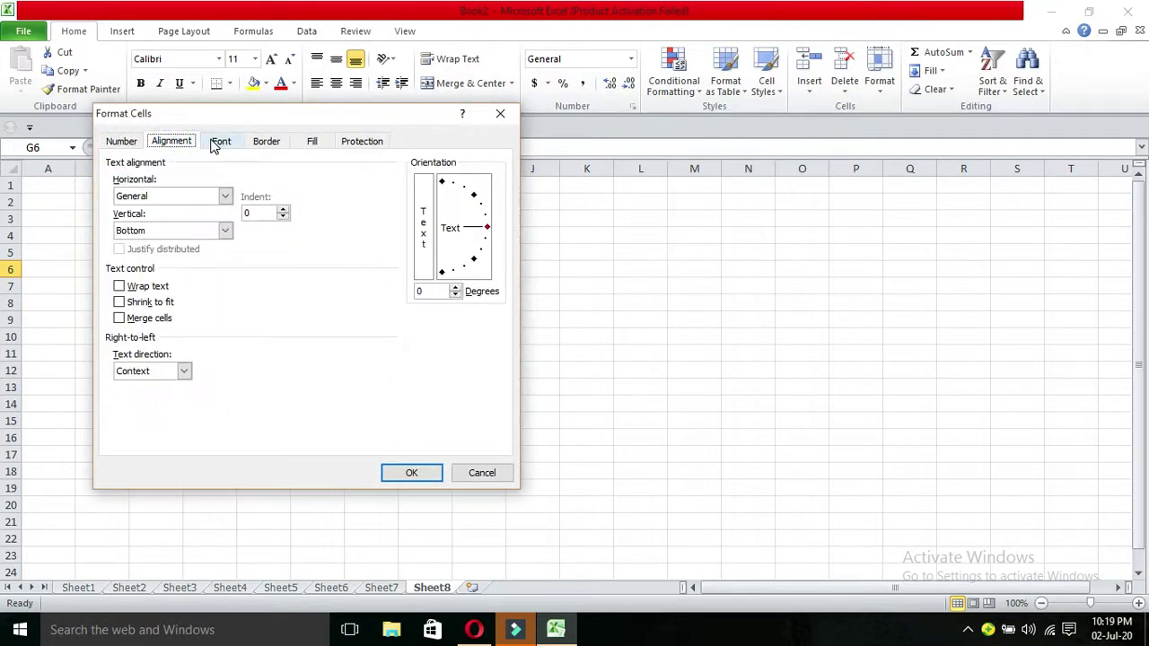
{"action": "left_click", "coordinate": [215, 143]}
{"action": "left_click", "coordinate": [267, 142]}
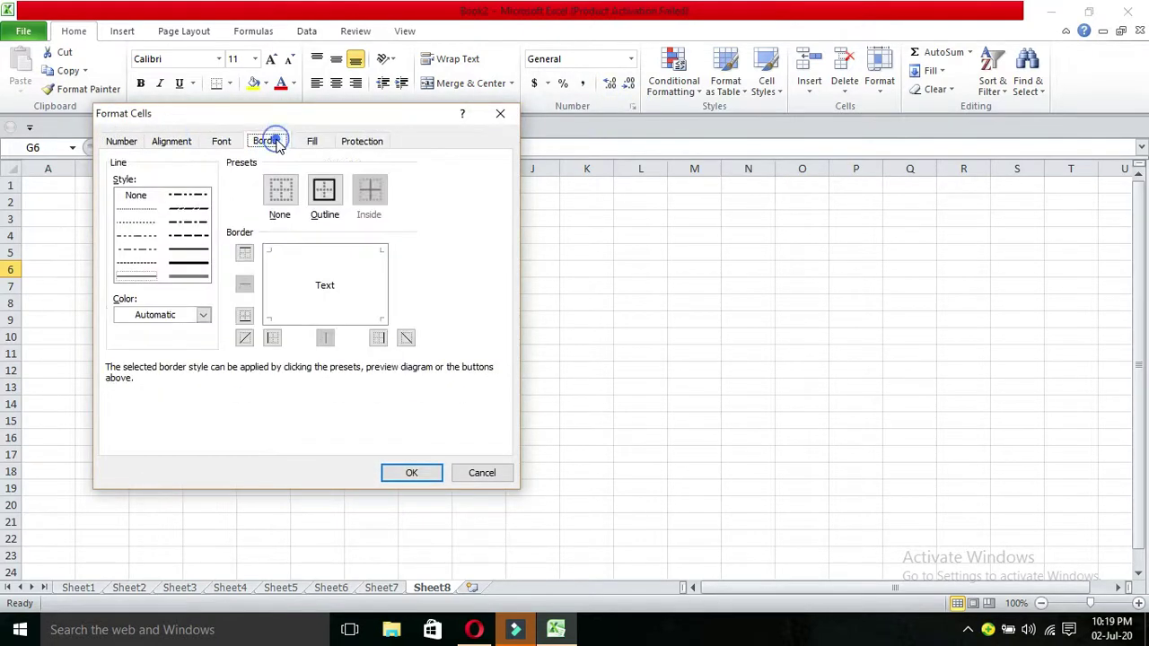
{"action": "left_click", "coordinate": [501, 114]}
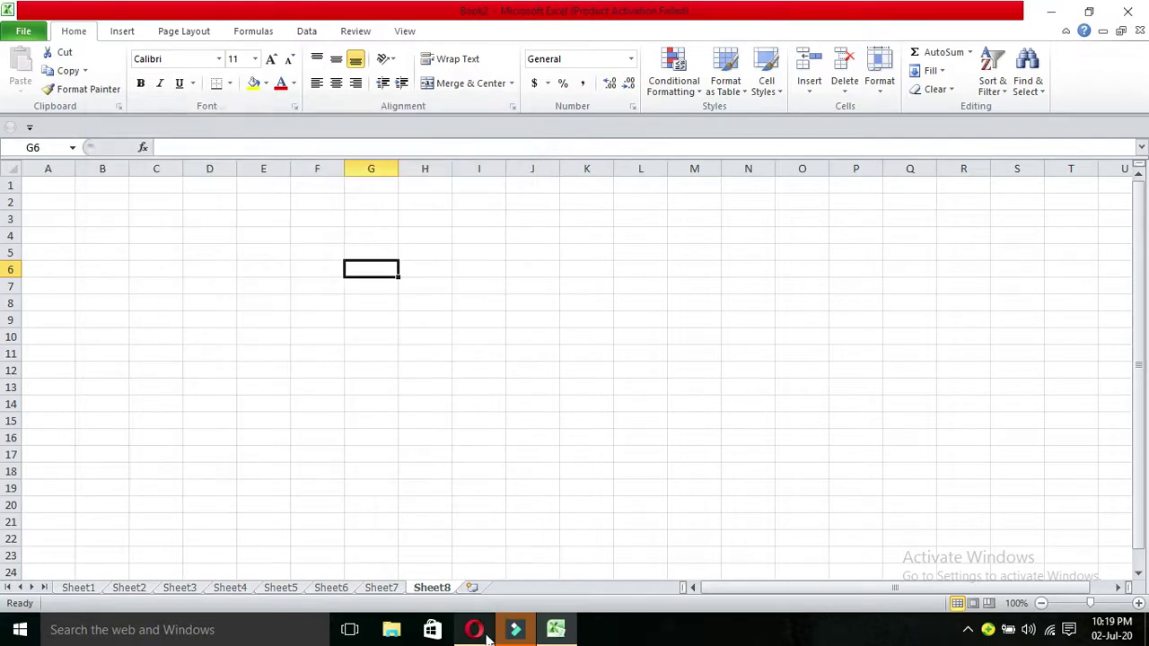
{"action": "left_click", "coordinate": [516, 629]}
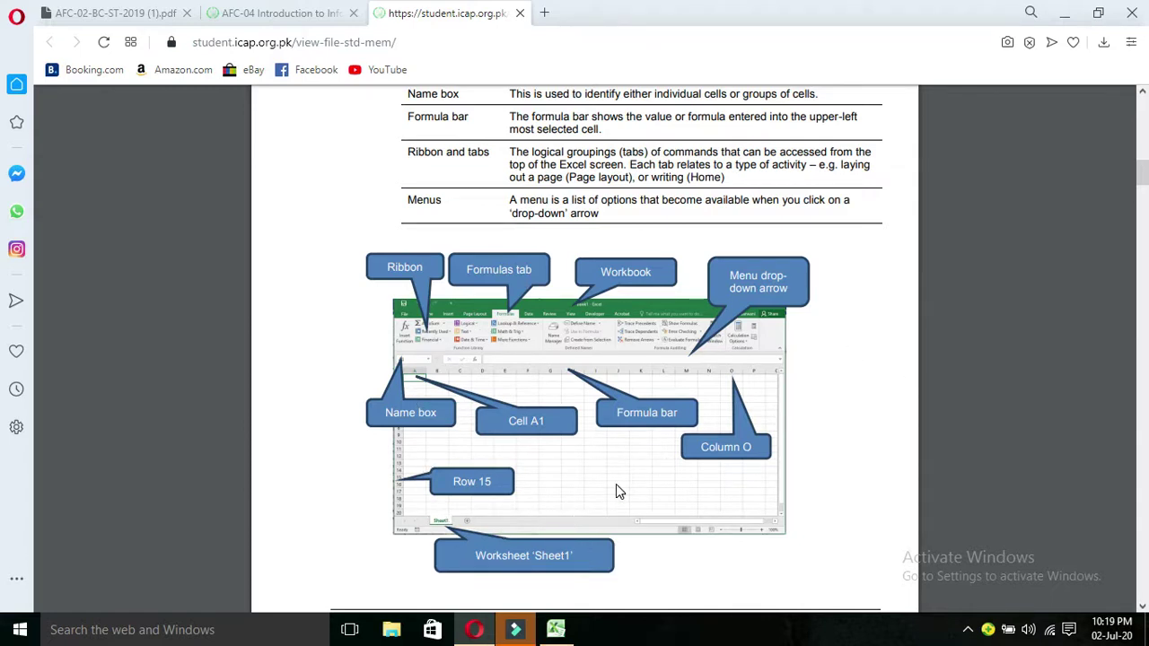
Step: Scroll the PDF to section 2, Creating a New Workbook, and 2.1 on blank workbooks
{"action": "scroll", "coordinate": [870, 404], "scroll_direction": "down", "scroll_amount": 1}
{"action": "scroll", "coordinate": [870, 410], "scroll_direction": "down", "scroll_amount": 5}
{"action": "scroll", "coordinate": [870, 409], "scroll_direction": "down", "scroll_amount": 1}
{"action": "scroll", "coordinate": [871, 409], "scroll_direction": "down", "scroll_amount": 1}
{"action": "scroll", "coordinate": [870, 410], "scroll_direction": "down", "scroll_amount": 1}
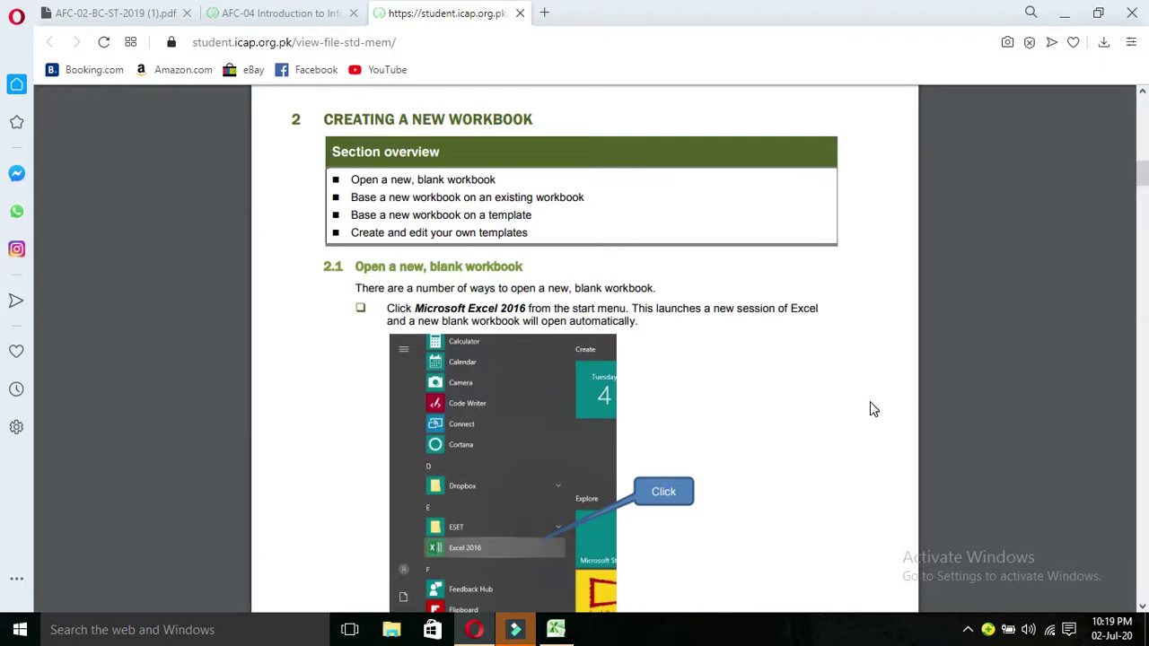
Step: Create a new blank workbook, Book3, through File > New and begin typing 'n' in A1
{"action": "left_click", "coordinate": [554, 633]}
{"action": "left_click", "coordinate": [18, 36]}
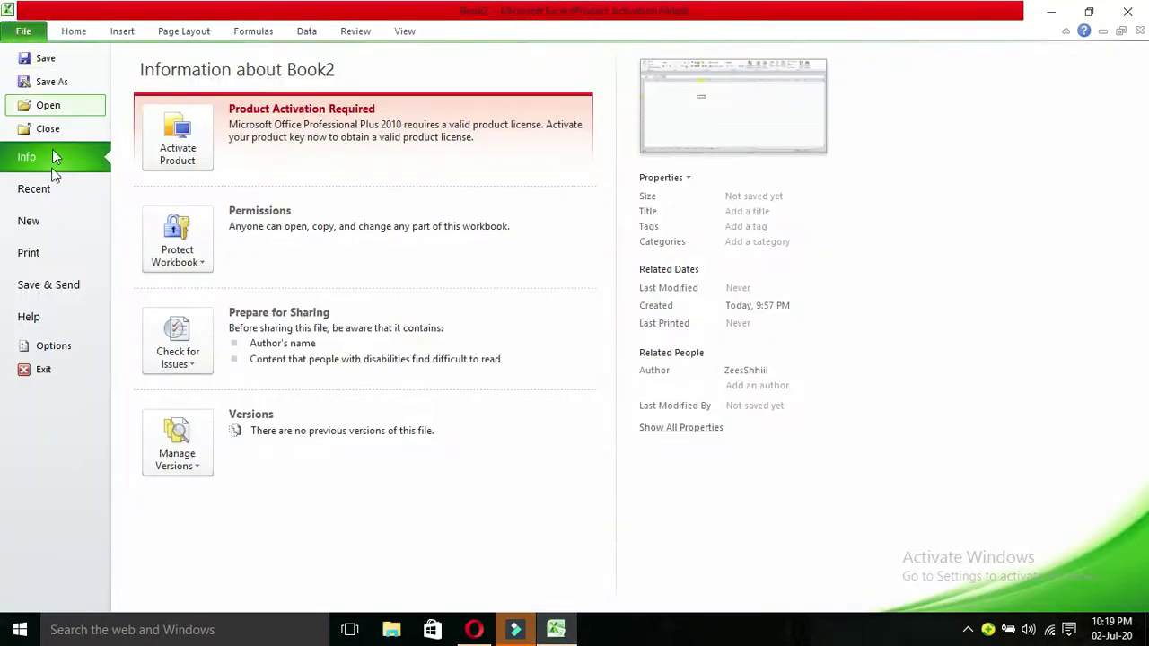
{"action": "left_click", "coordinate": [43, 223]}
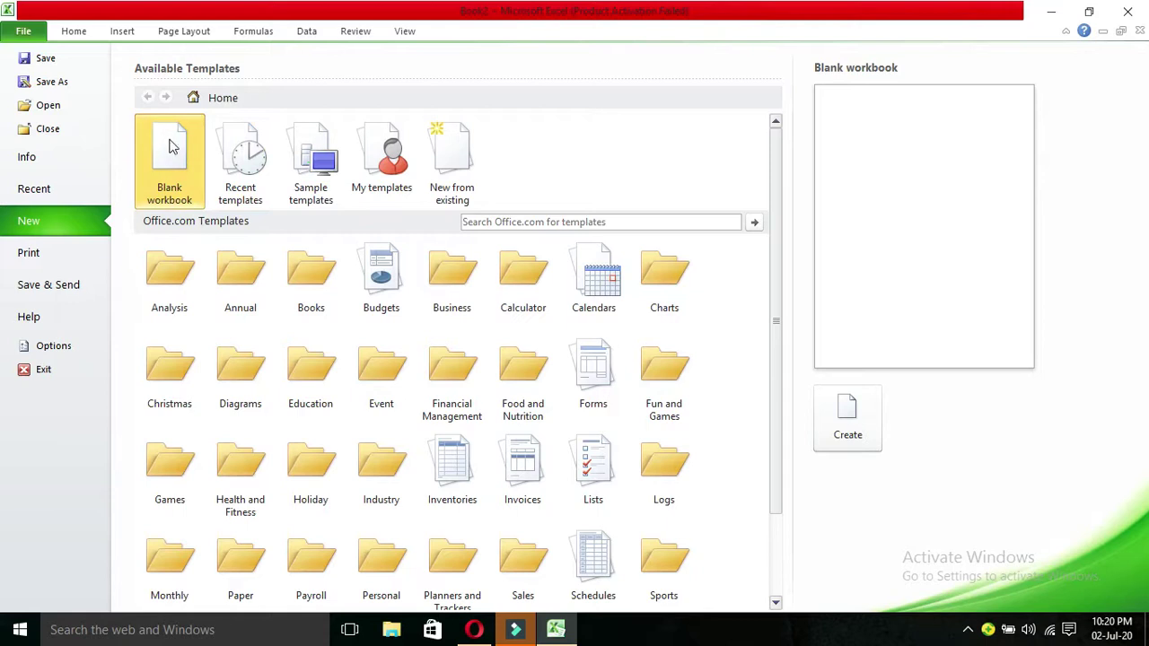
{"action": "double_click", "coordinate": [170, 150]}
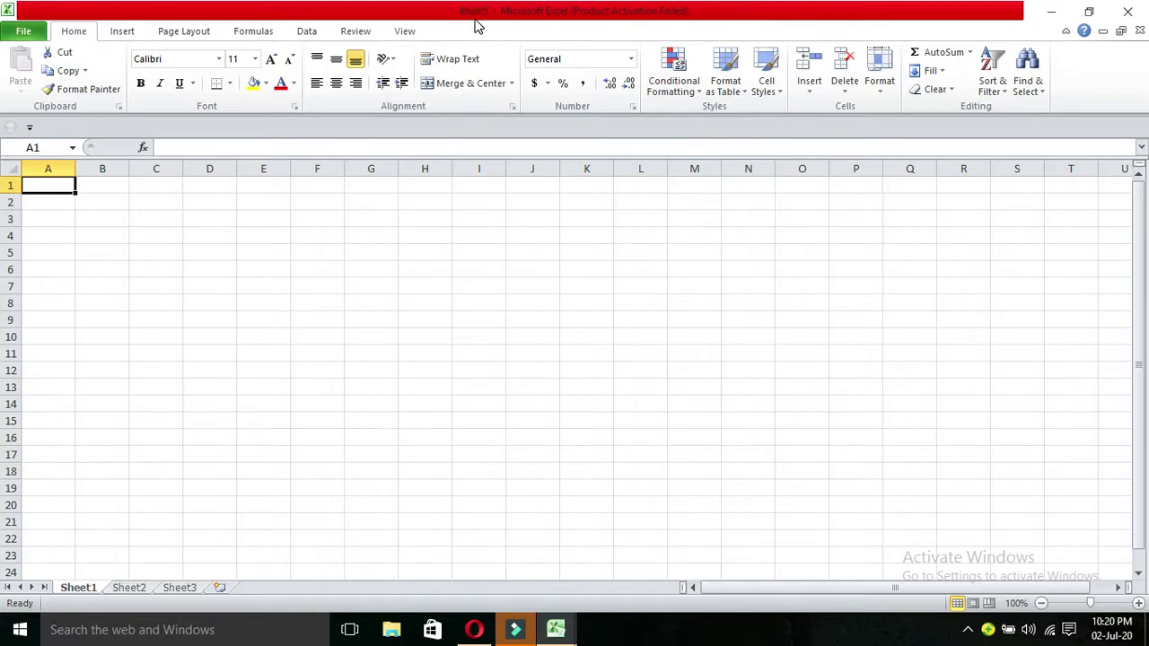
{"action": "type", "text": "n"}
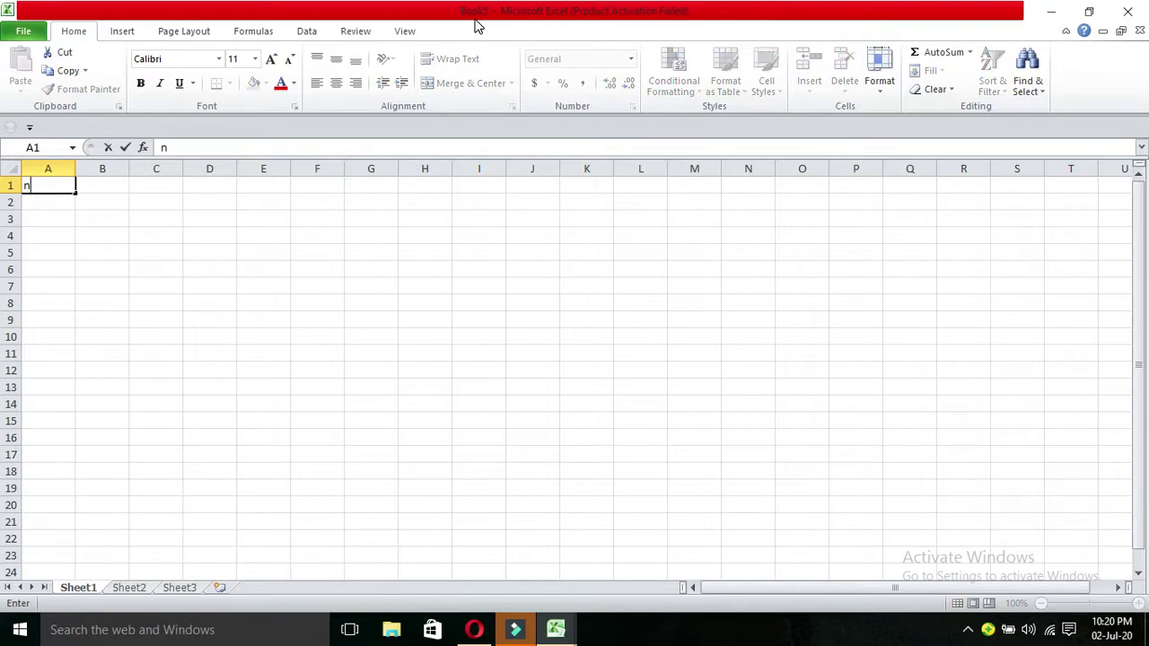
Step: Undo the 'n' entry in cell A1 so the workbook stays empty, then return to the PDF
{"action": "left_click", "coordinate": [443, 372]}
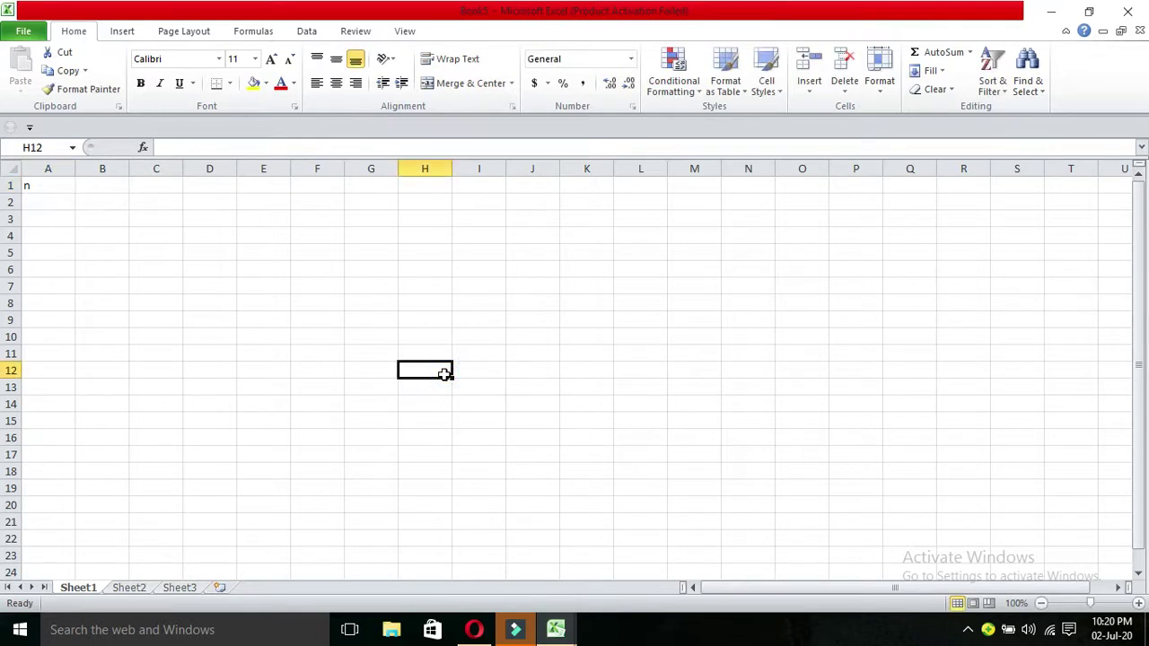
{"action": "key", "text": "ctrl+z"}
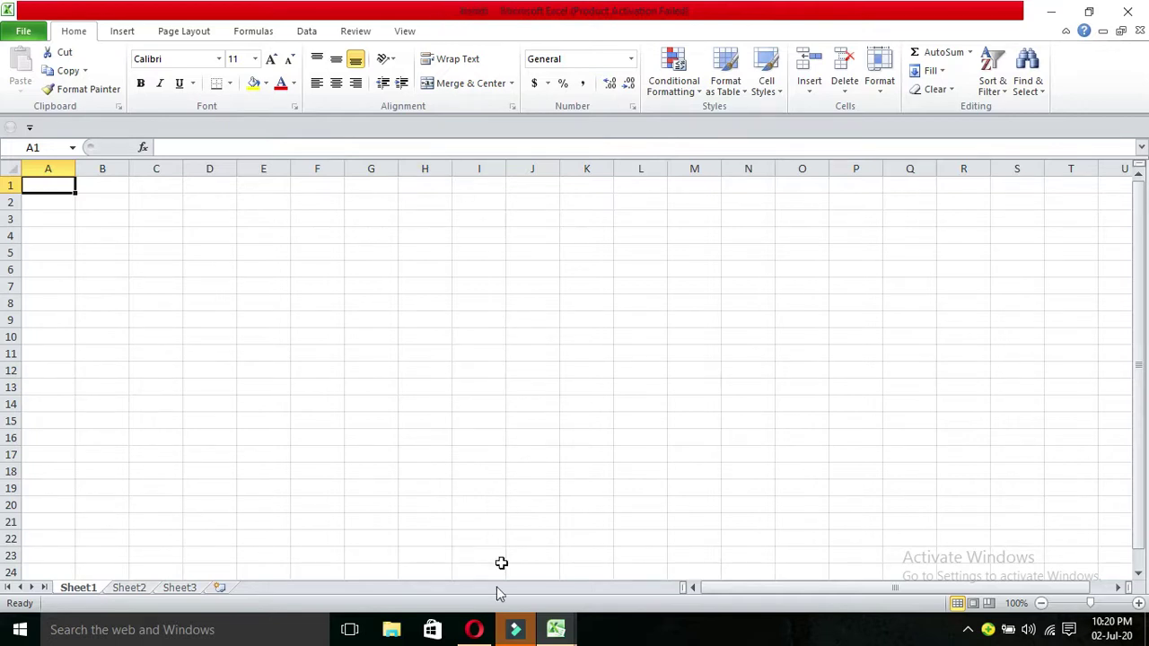
{"action": "left_click", "coordinate": [474, 629]}
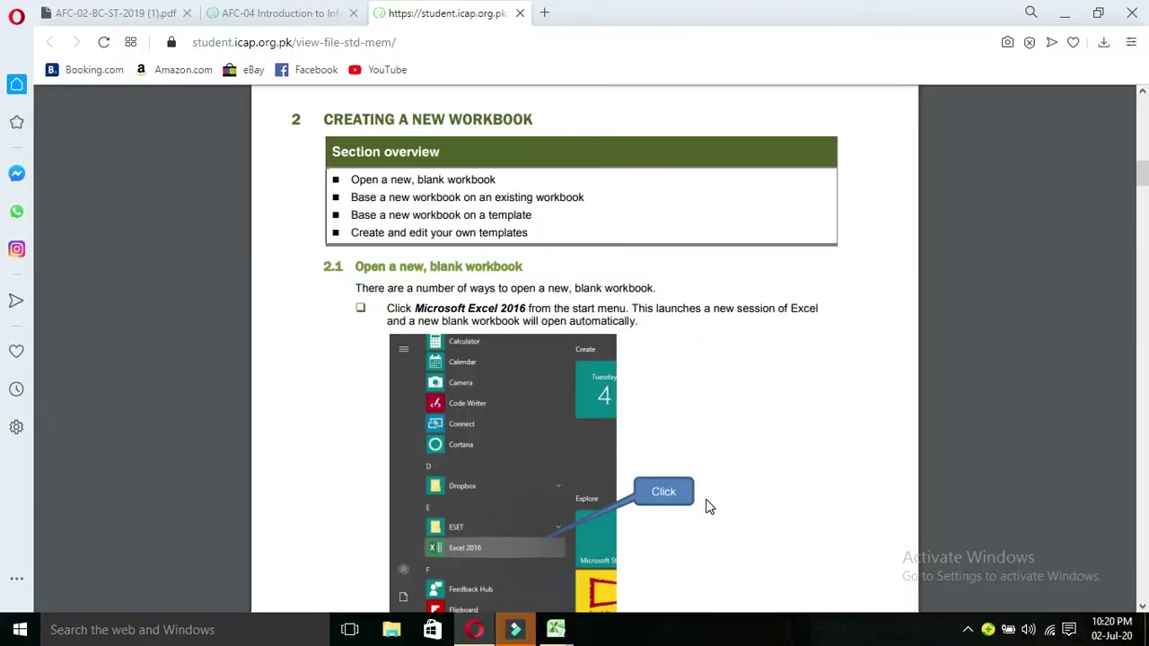
Step: Scroll the PDF through section 2.2 to section 2.3 on basing a workbook on a template
{"action": "scroll", "coordinate": [706, 500], "scroll_direction": "down", "scroll_amount": 1}
{"action": "scroll", "coordinate": [706, 500], "scroll_direction": "down", "scroll_amount": 2}
{"action": "scroll", "coordinate": [706, 500], "scroll_direction": "down", "scroll_amount": 3}
{"action": "scroll", "coordinate": [706, 500], "scroll_direction": "down", "scroll_amount": 4}
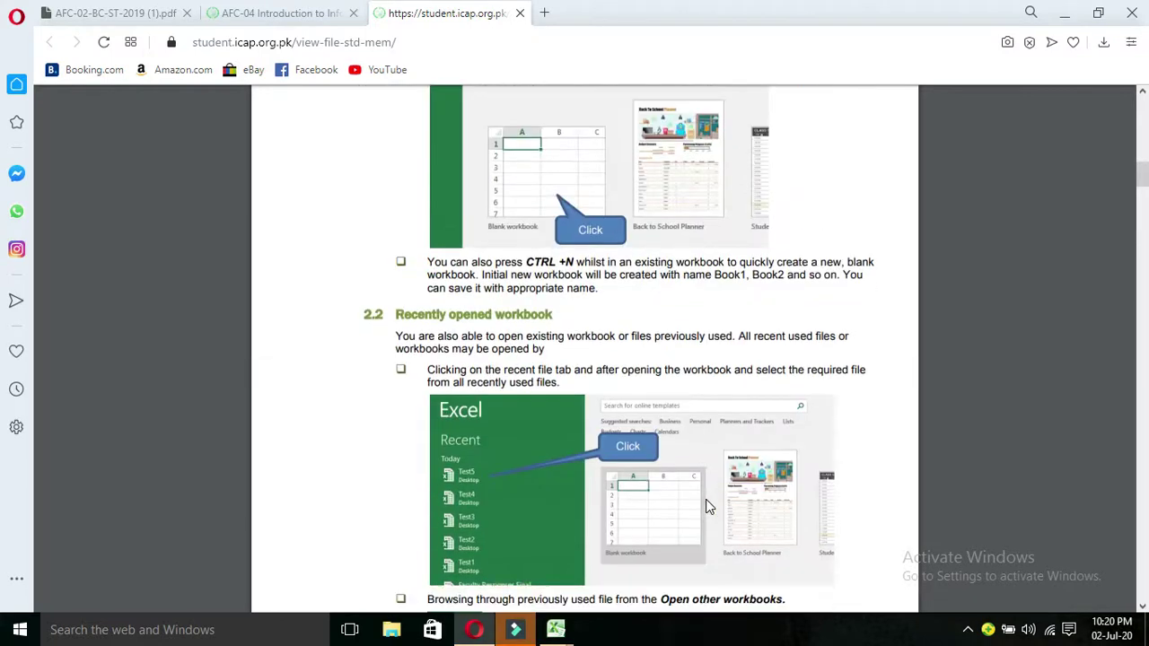
{"action": "scroll", "coordinate": [706, 500], "scroll_direction": "down", "scroll_amount": 1}
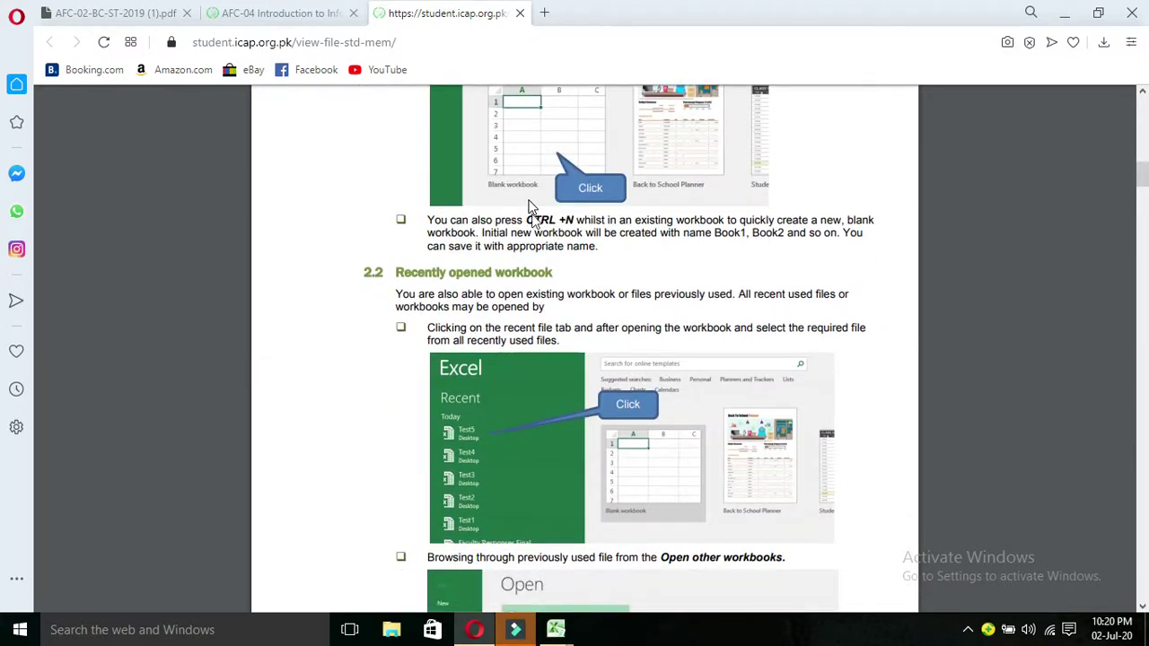
{"action": "scroll", "coordinate": [550, 432], "scroll_direction": "down", "scroll_amount": 1}
{"action": "scroll", "coordinate": [550, 432], "scroll_direction": "down", "scroll_amount": 1}
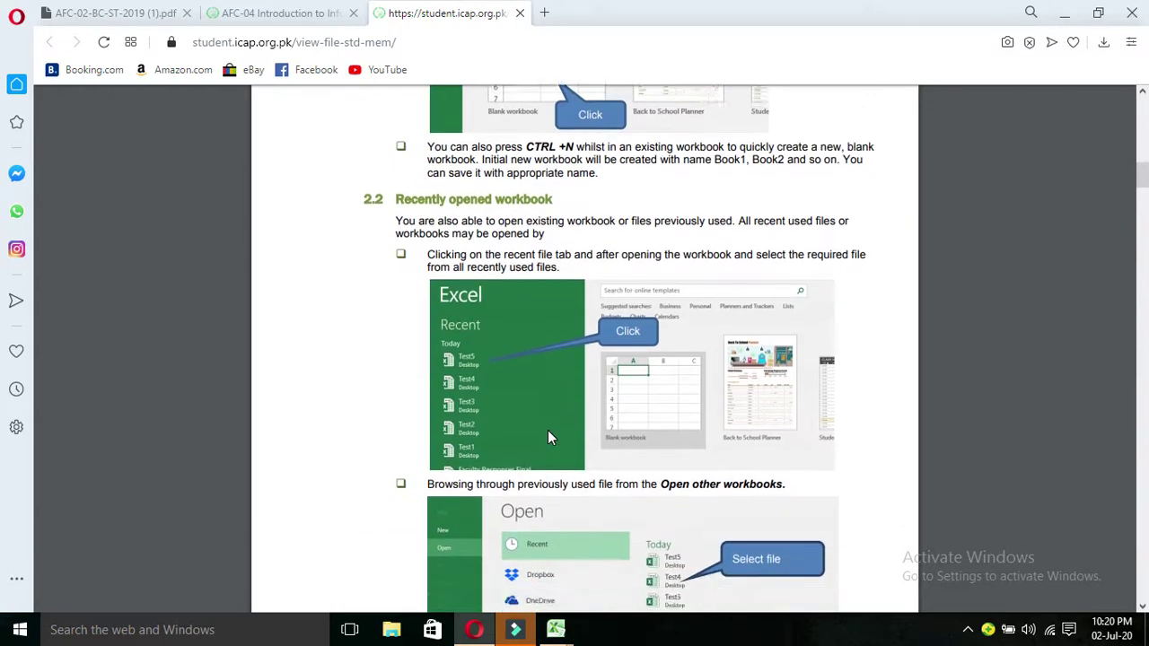
{"action": "scroll", "coordinate": [547, 437], "scroll_direction": "down", "scroll_amount": 10}
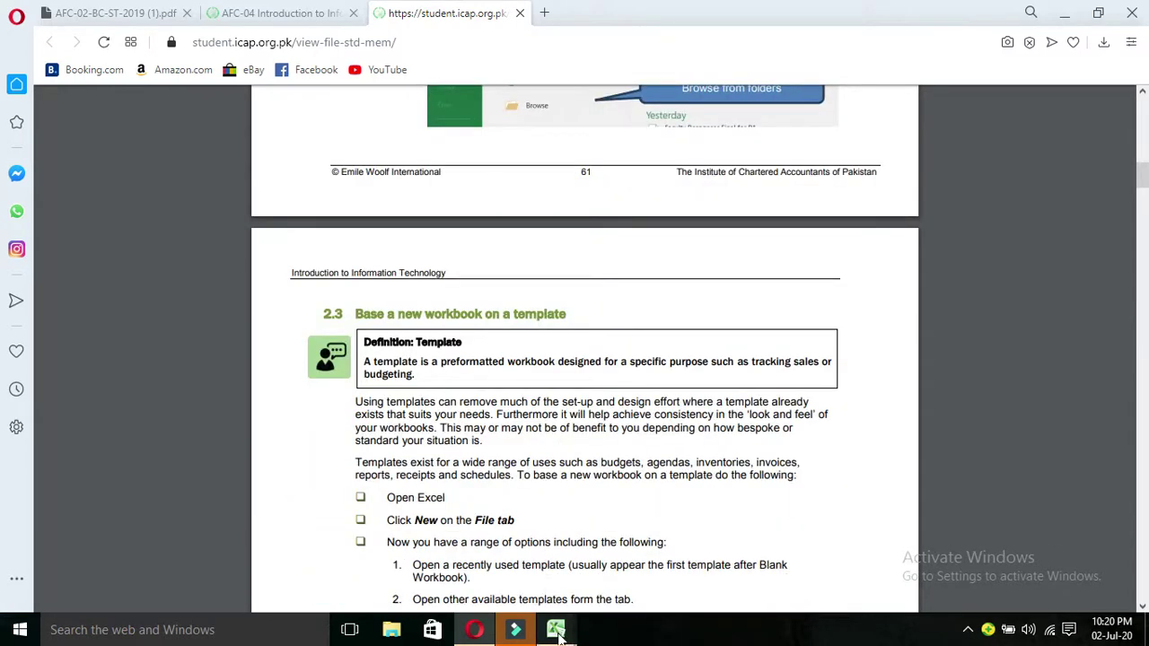
Step: Bring Excel back and show the File Info page for the unsaved Book6
{"action": "mouse_move", "coordinate": [557, 632]}
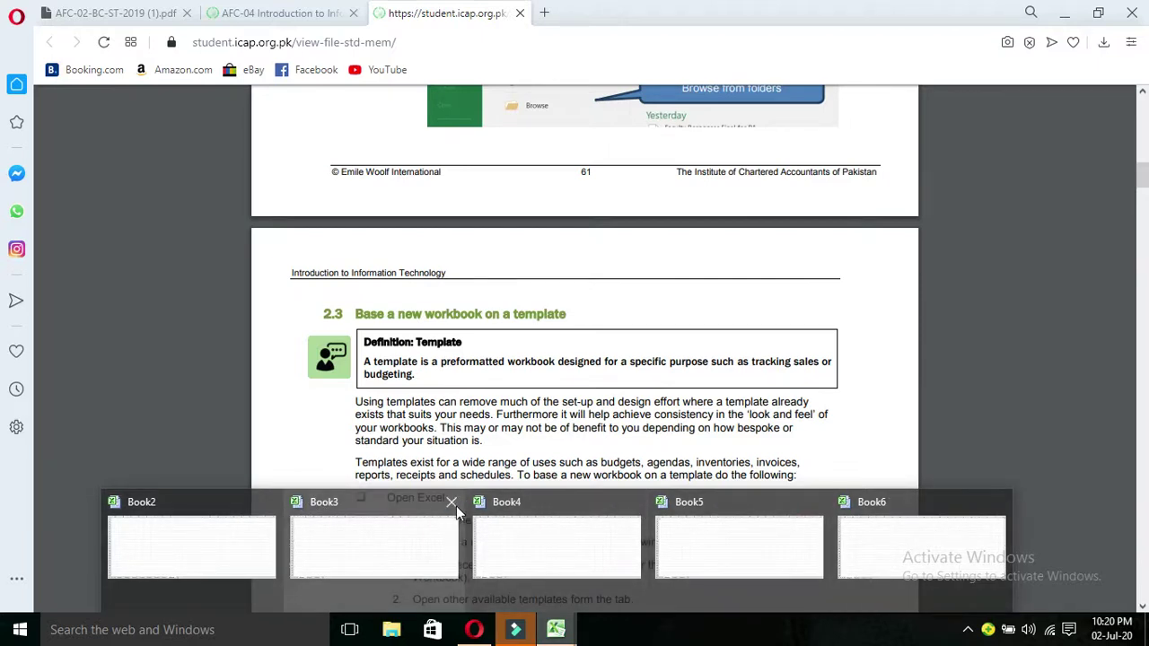
{"action": "left_click", "coordinate": [457, 517]}
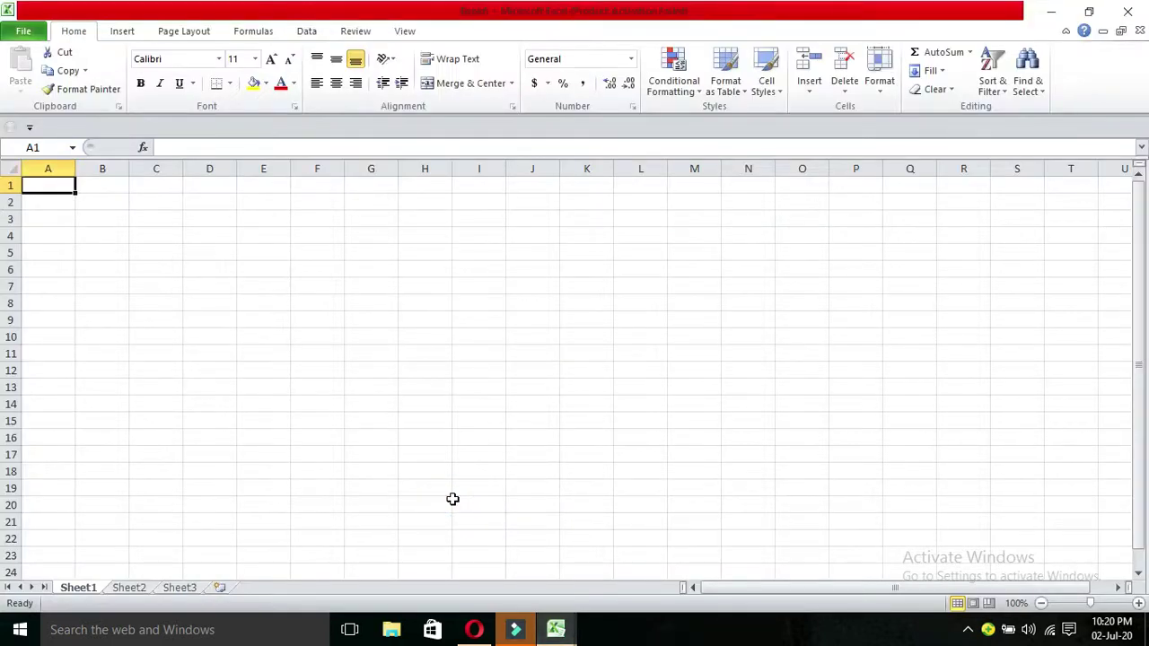
{"action": "left_click", "coordinate": [24, 34]}
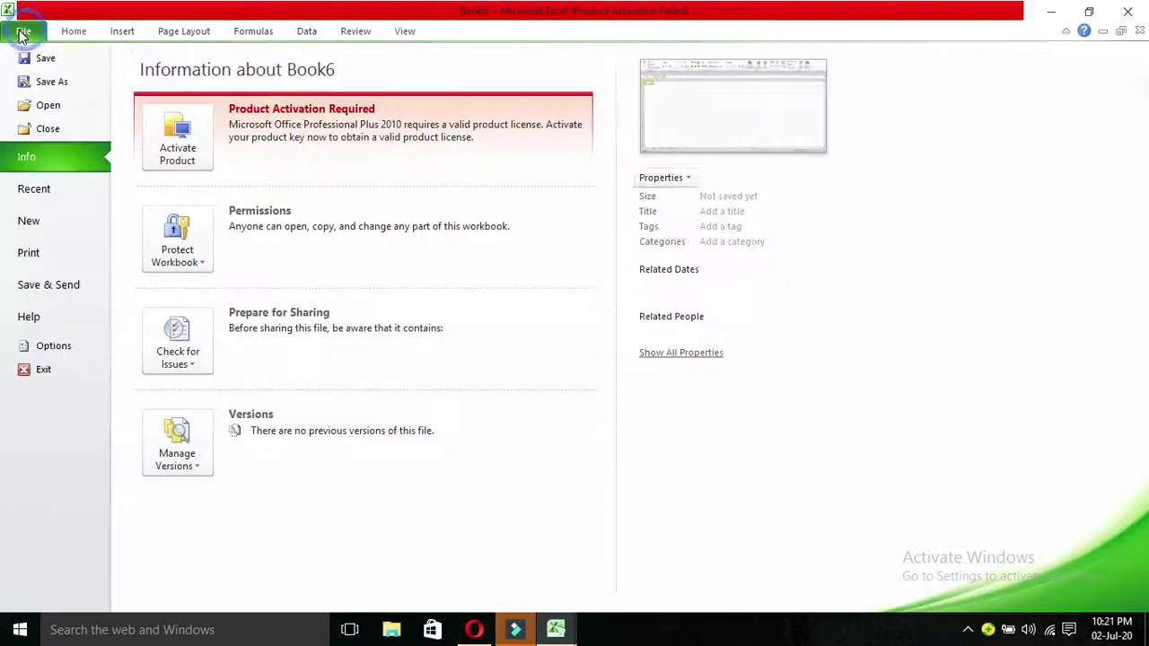
Step: Try reopening the recent 'Math & trigonometry functions' workbook, then cancel at its password prompt
{"action": "left_click", "coordinate": [27, 199]}
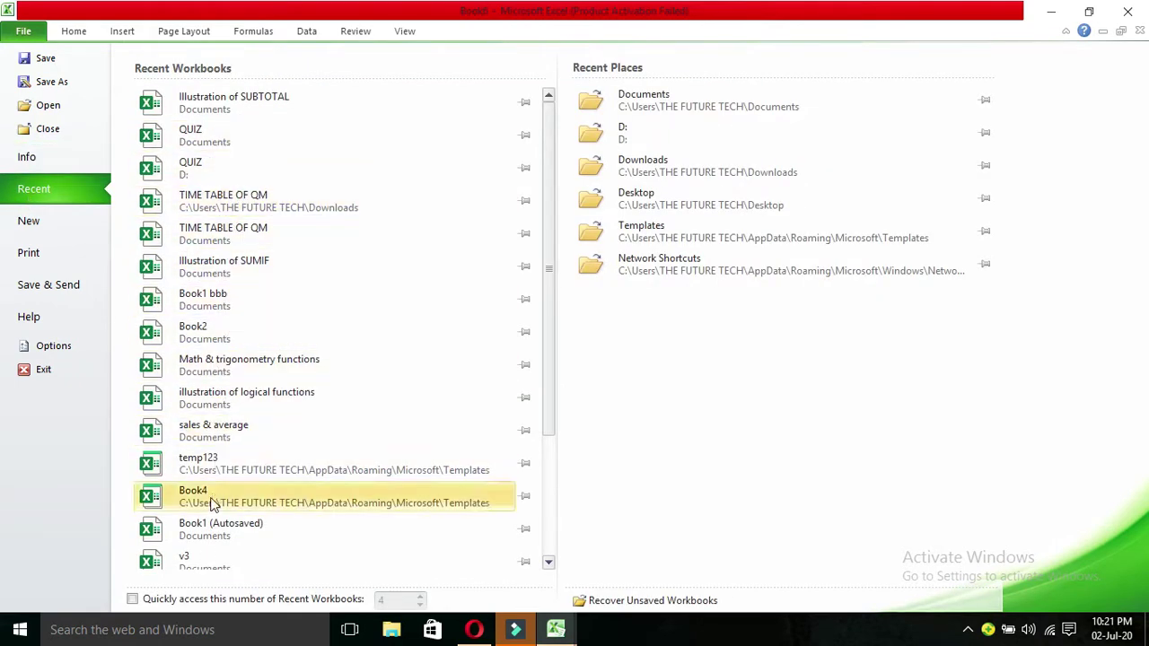
{"action": "left_click", "coordinate": [235, 377]}
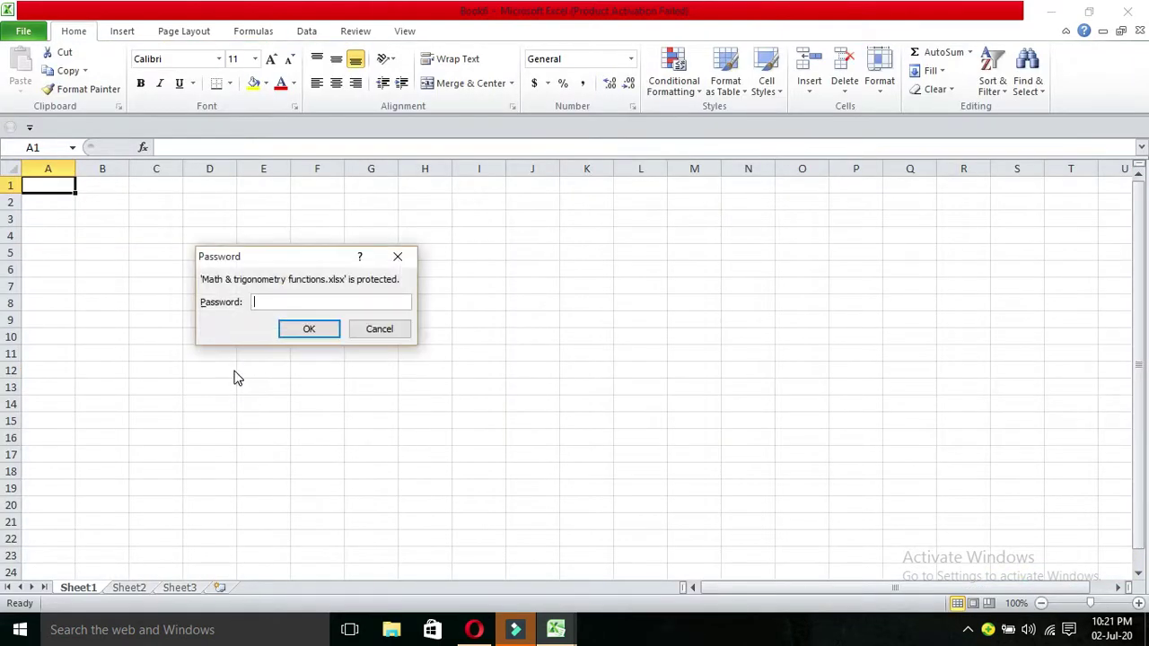
{"action": "left_click", "coordinate": [397, 256]}
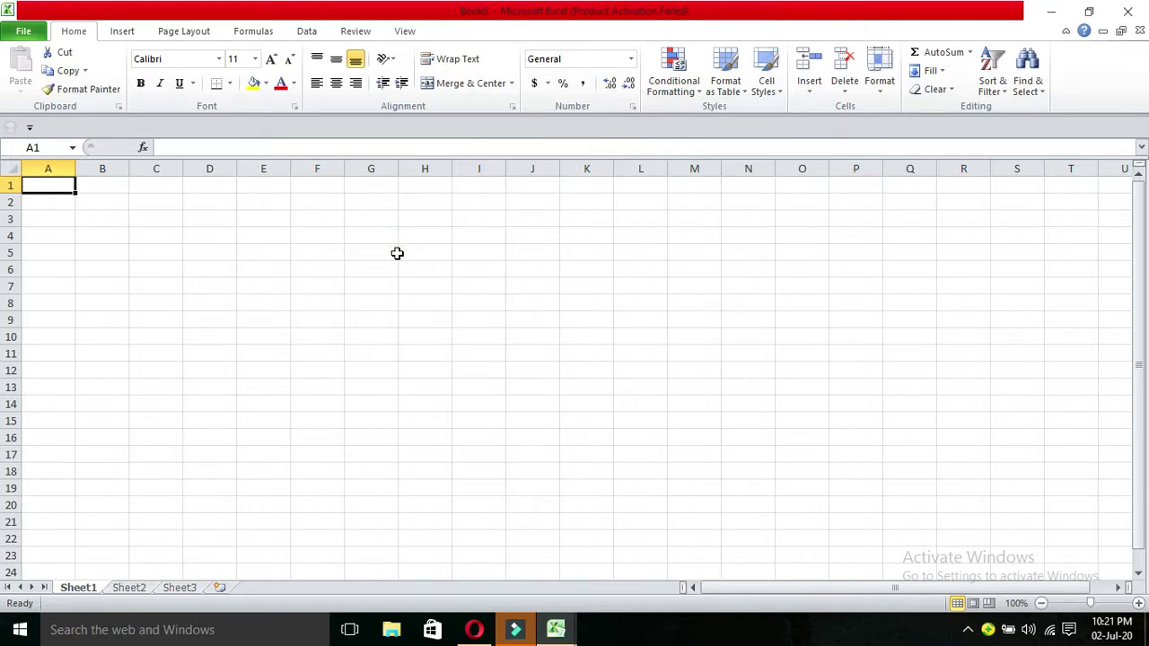
Step: Create another new blank workbook, Book7, from File > New
{"action": "left_click", "coordinate": [23, 34]}
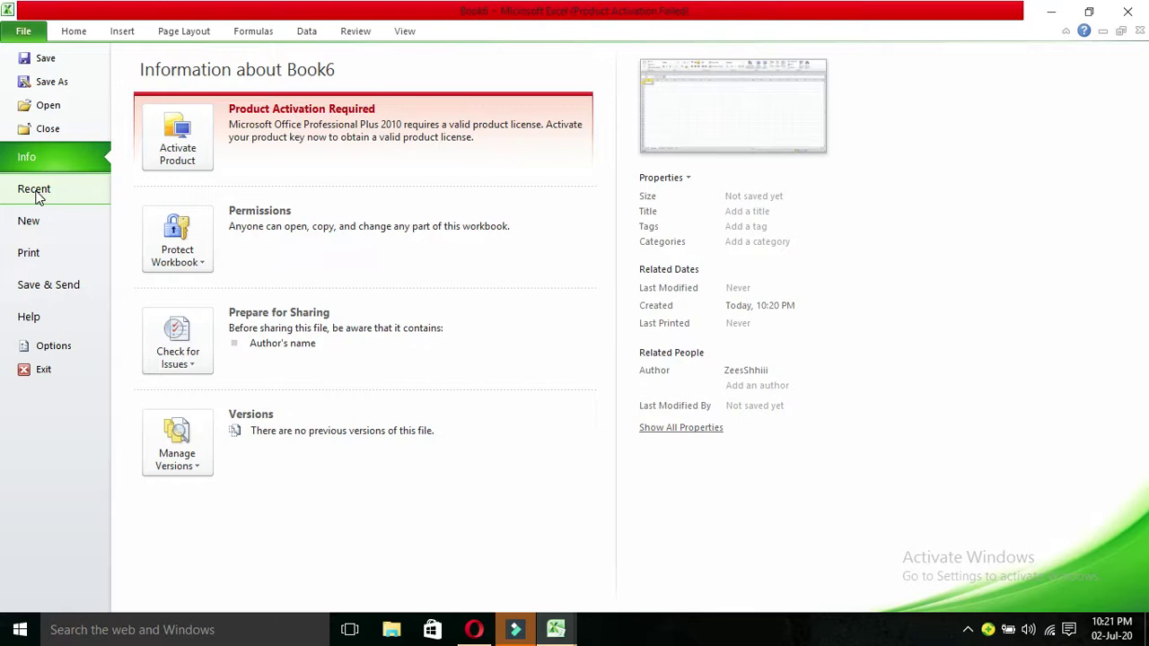
{"action": "left_click", "coordinate": [38, 221]}
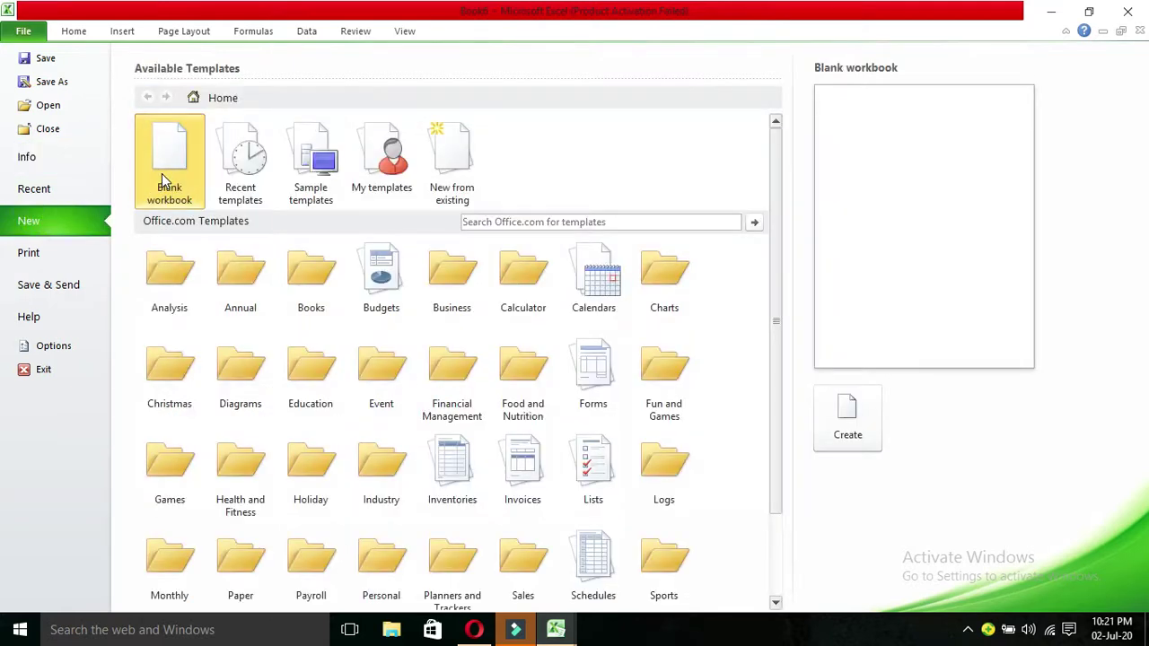
{"action": "double_click", "coordinate": [164, 181]}
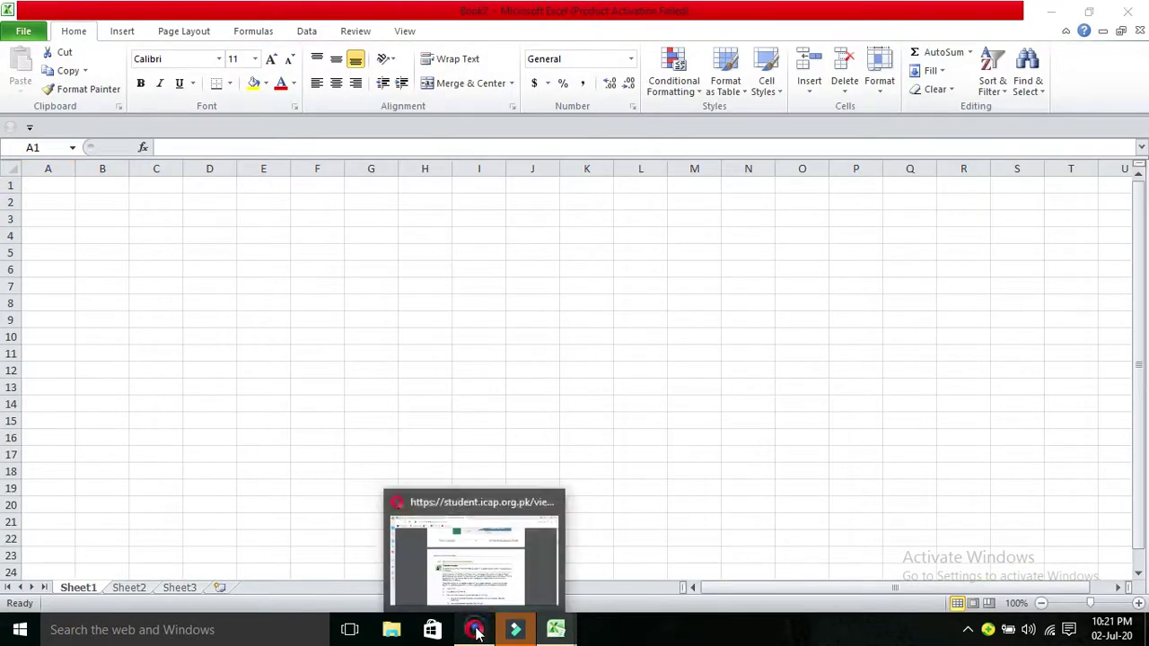
{"action": "left_click", "coordinate": [478, 633]}
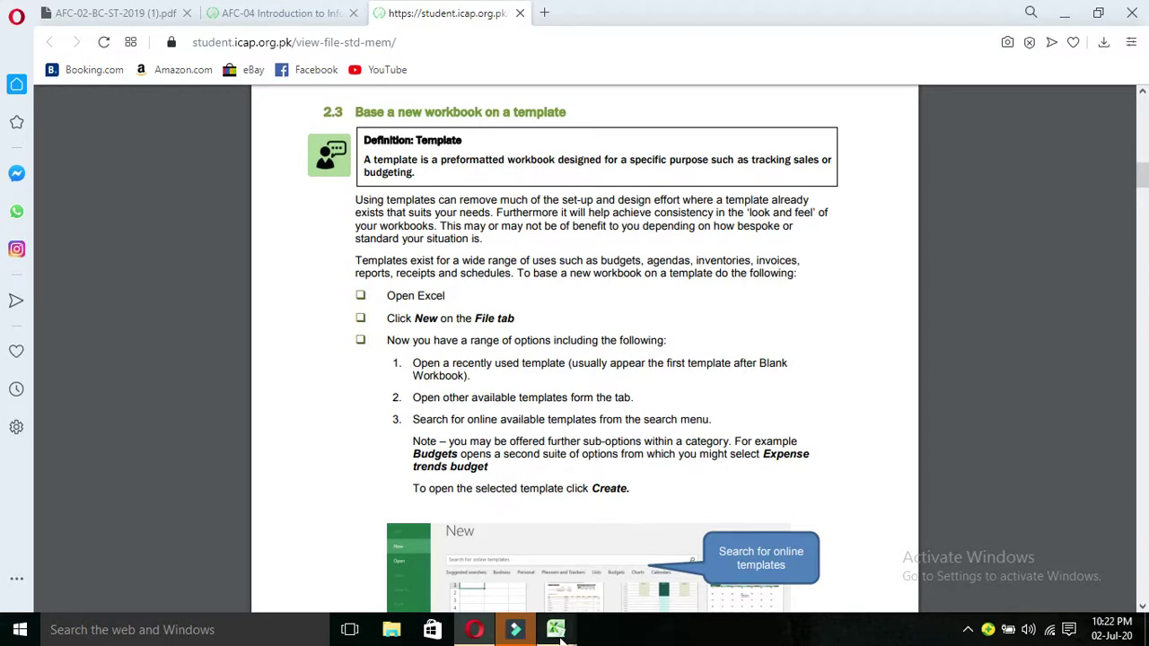
Step: After reading section 2.3 of the ICAP PDF, return to the eight-sheet Book2 workbook in Excel
{"action": "mouse_move", "coordinate": [561, 633]}
{"action": "left_click", "coordinate": [214, 527]}
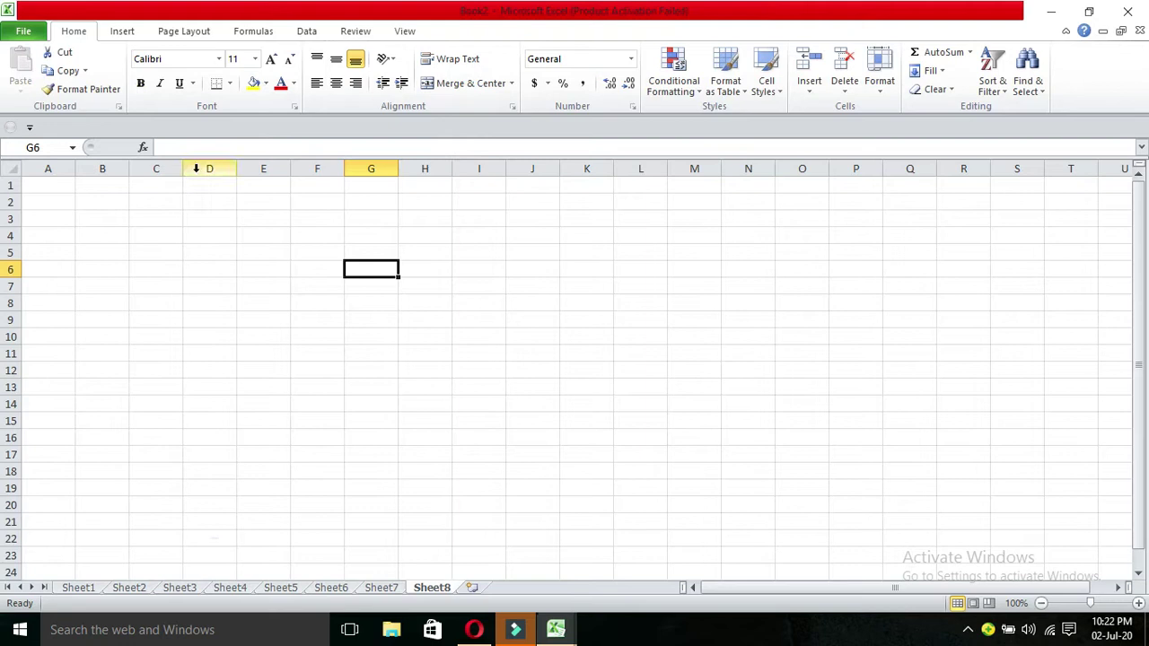
Step: Create the new workbook SalesReport1 from the Sales Report template under Recent templates
{"action": "left_click", "coordinate": [24, 33]}
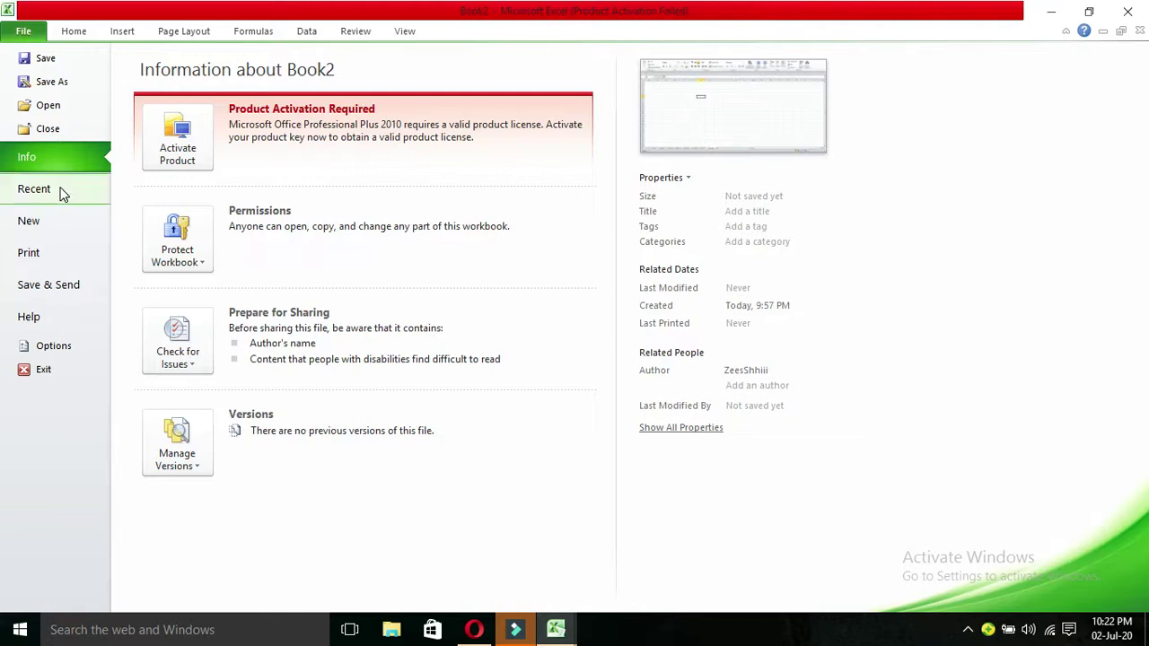
{"action": "left_click", "coordinate": [50, 230]}
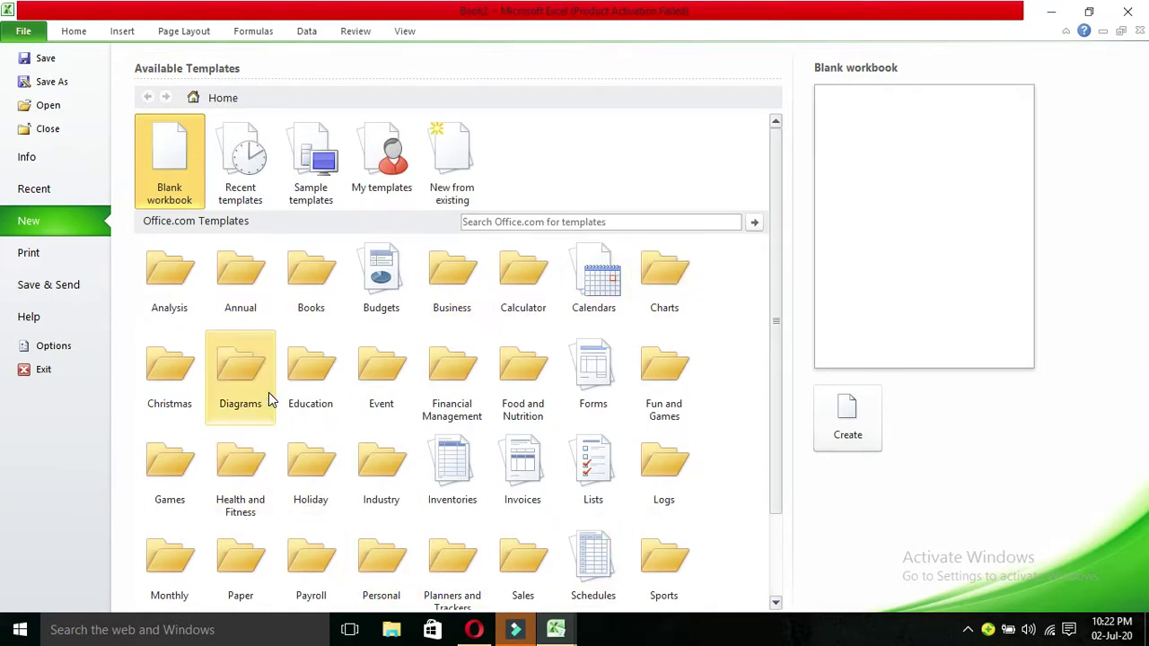
{"action": "left_click", "coordinate": [248, 174]}
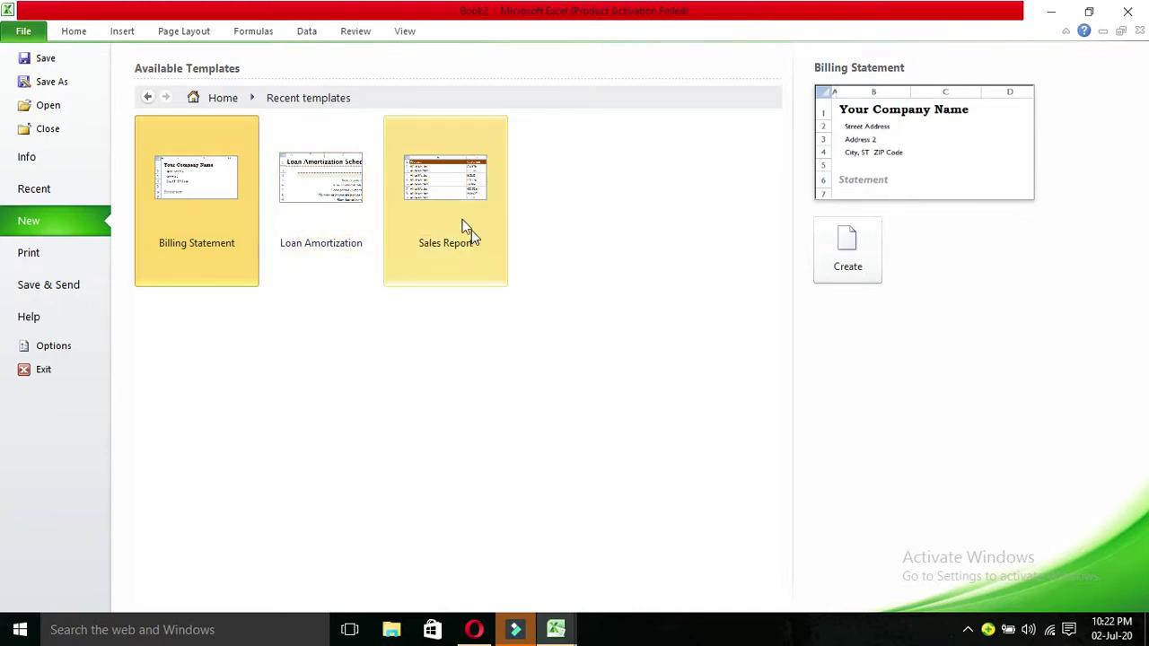
{"action": "double_click", "coordinate": [449, 206]}
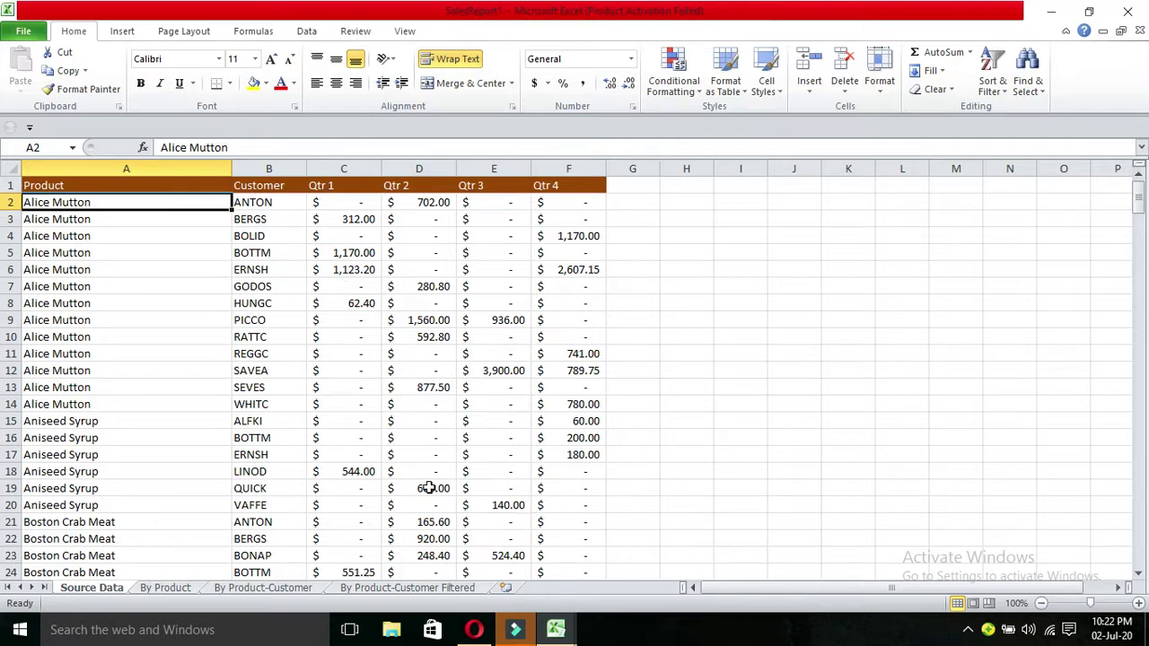
Step: Scroll the ICAP PDF to section 2.4, Create and edit your own templates
{"action": "left_click", "coordinate": [474, 630]}
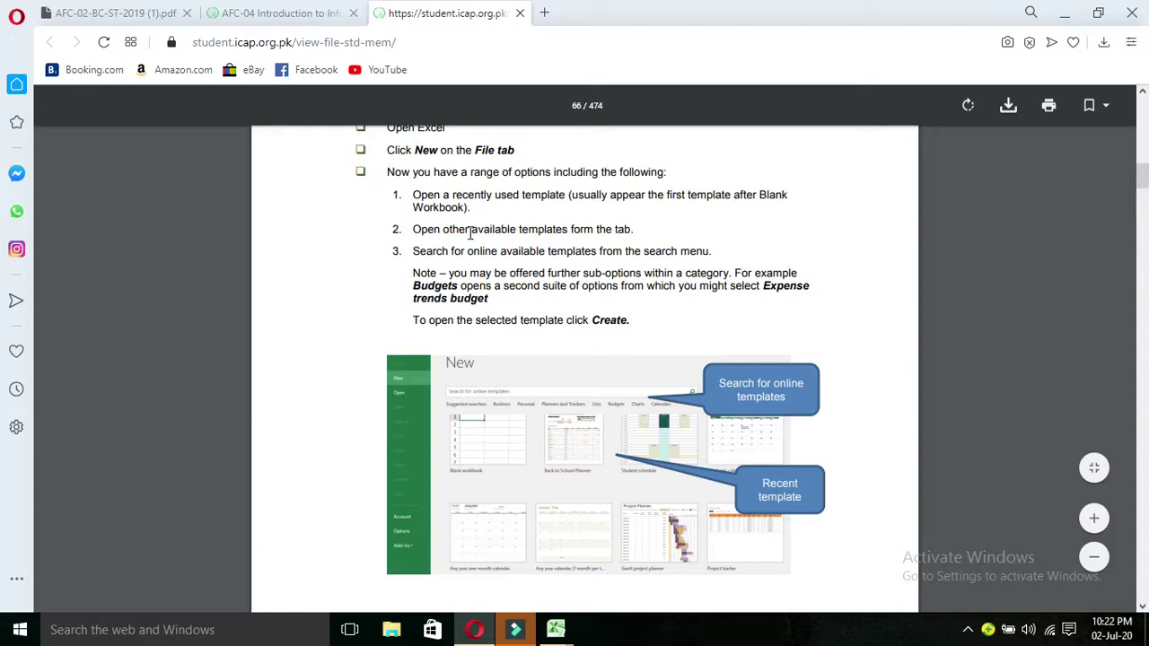
{"action": "scroll", "coordinate": [469, 233], "scroll_direction": "down", "scroll_amount": 4}
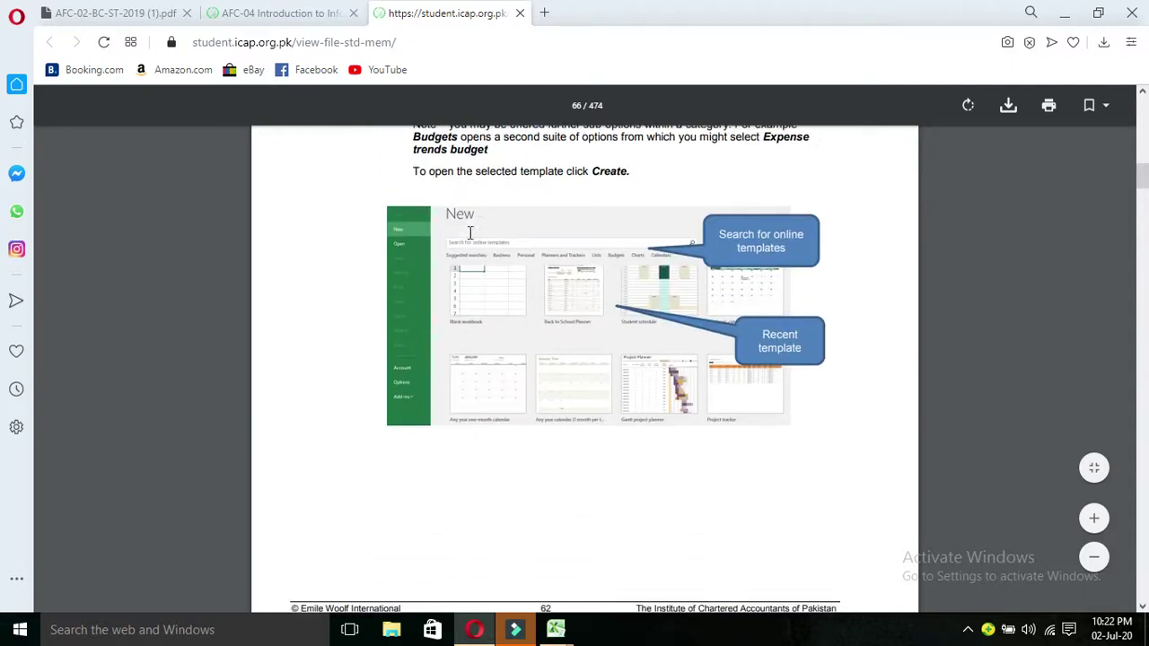
{"action": "scroll", "coordinate": [470, 233], "scroll_direction": "down", "scroll_amount": 1}
{"action": "scroll", "coordinate": [470, 232], "scroll_direction": "down", "scroll_amount": 1}
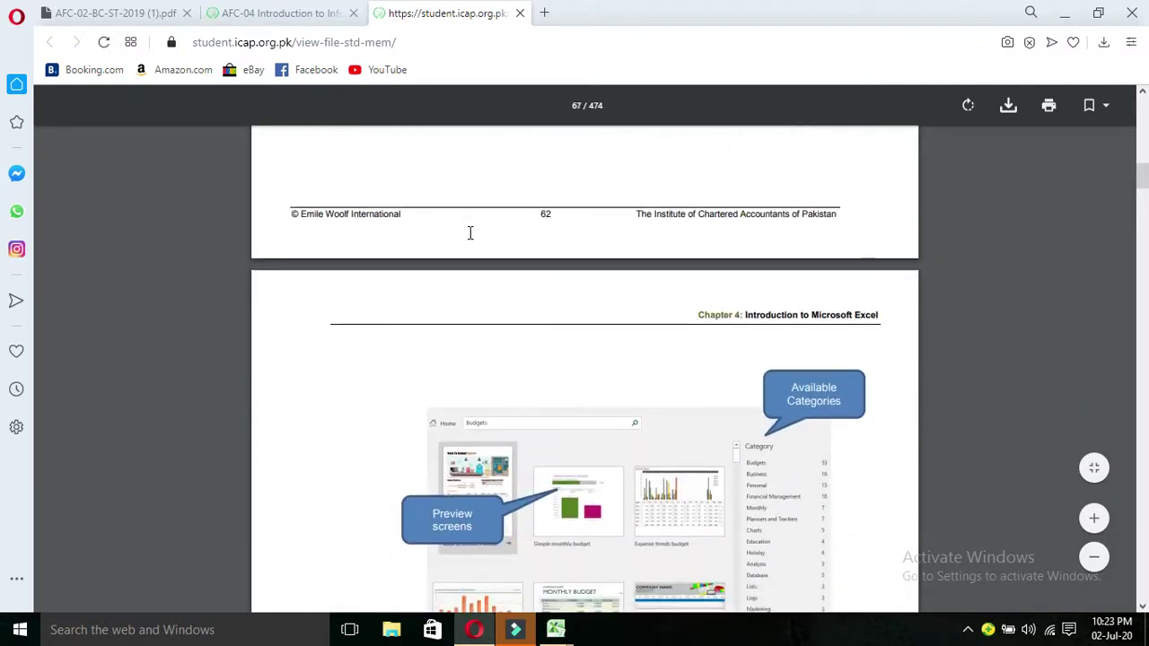
{"action": "scroll", "coordinate": [469, 233], "scroll_direction": "down", "scroll_amount": 1}
{"action": "scroll", "coordinate": [469, 232], "scroll_direction": "down", "scroll_amount": 2}
{"action": "scroll", "coordinate": [470, 233], "scroll_direction": "down", "scroll_amount": 2}
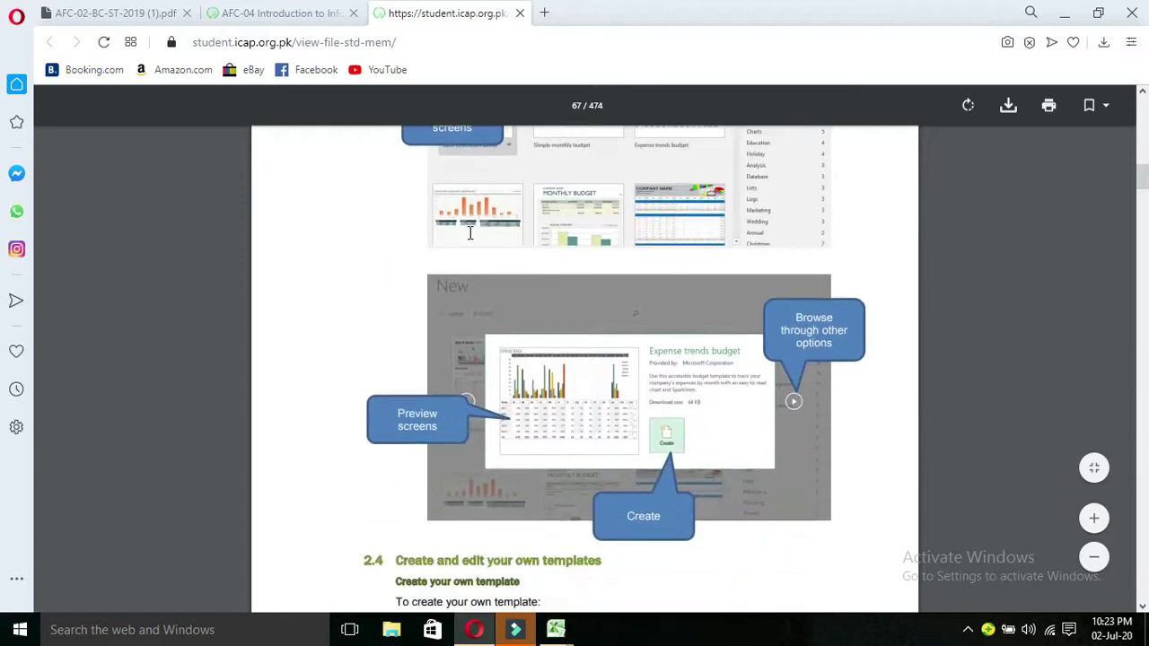
{"action": "scroll", "coordinate": [469, 233], "scroll_direction": "down", "scroll_amount": 1}
{"action": "scroll", "coordinate": [470, 233], "scroll_direction": "down", "scroll_amount": 1}
{"action": "scroll", "coordinate": [470, 232], "scroll_direction": "down", "scroll_amount": 2}
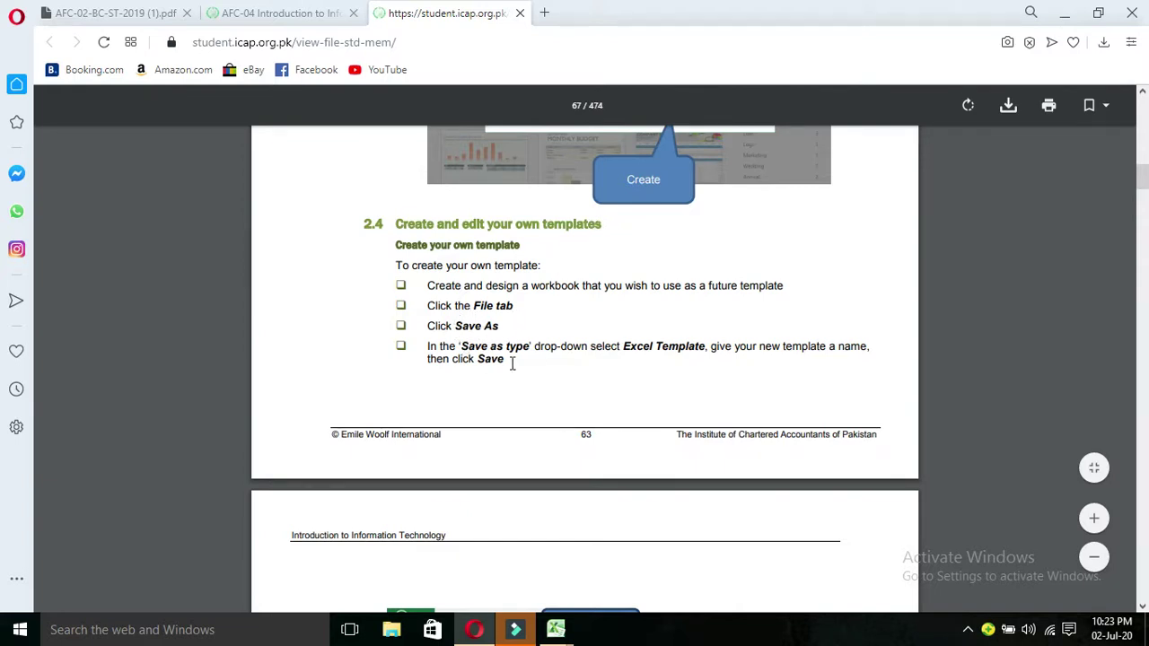
{"action": "scroll", "coordinate": [512, 362], "scroll_direction": "down", "scroll_amount": 5}
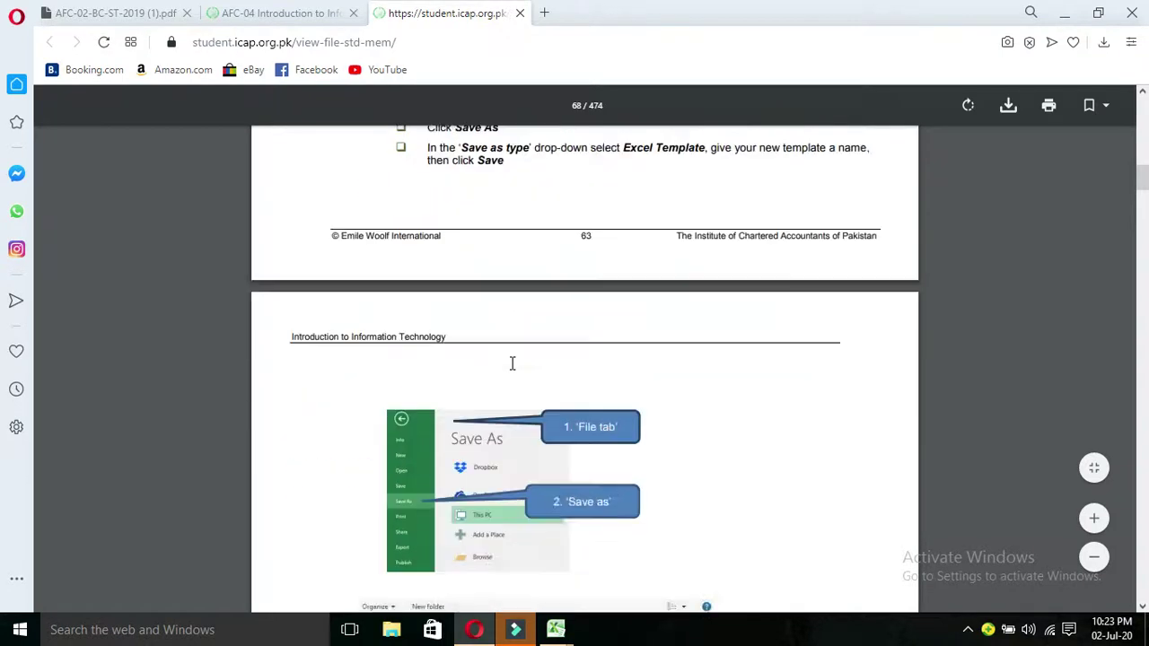
{"action": "scroll", "coordinate": [512, 363], "scroll_direction": "up", "scroll_amount": 1}
{"action": "scroll", "coordinate": [511, 363], "scroll_direction": "up", "scroll_amount": 4}
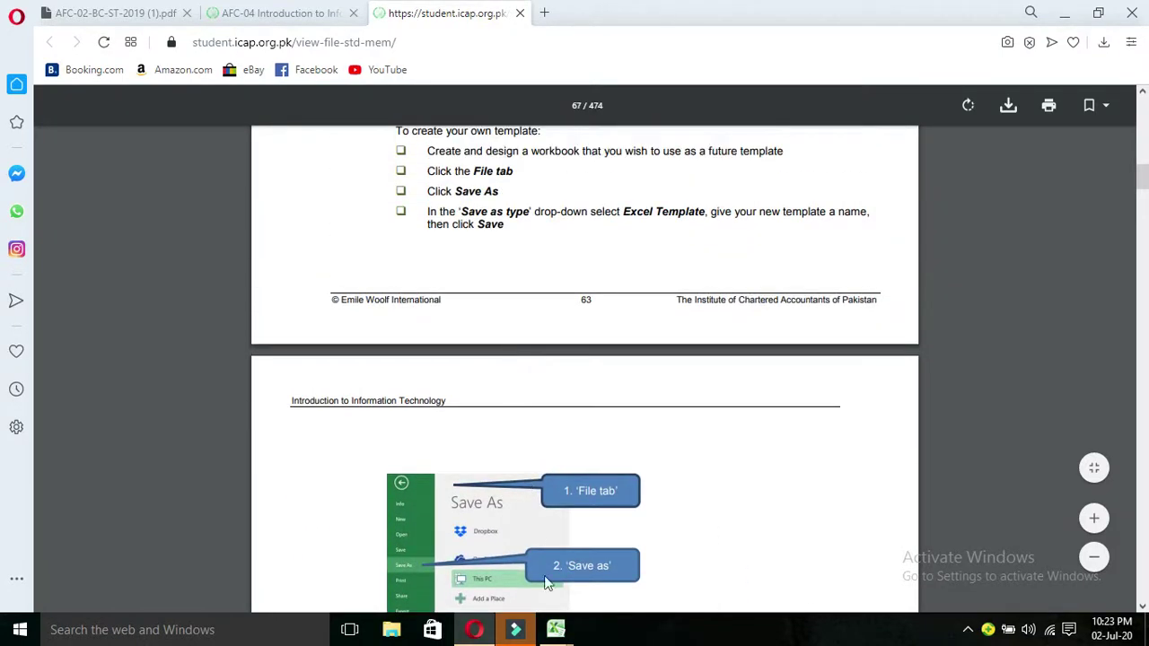
Step: Save the blank Book4 as an Excel Template in the Templates folder under a new file name
{"action": "mouse_move", "coordinate": [556, 628]}
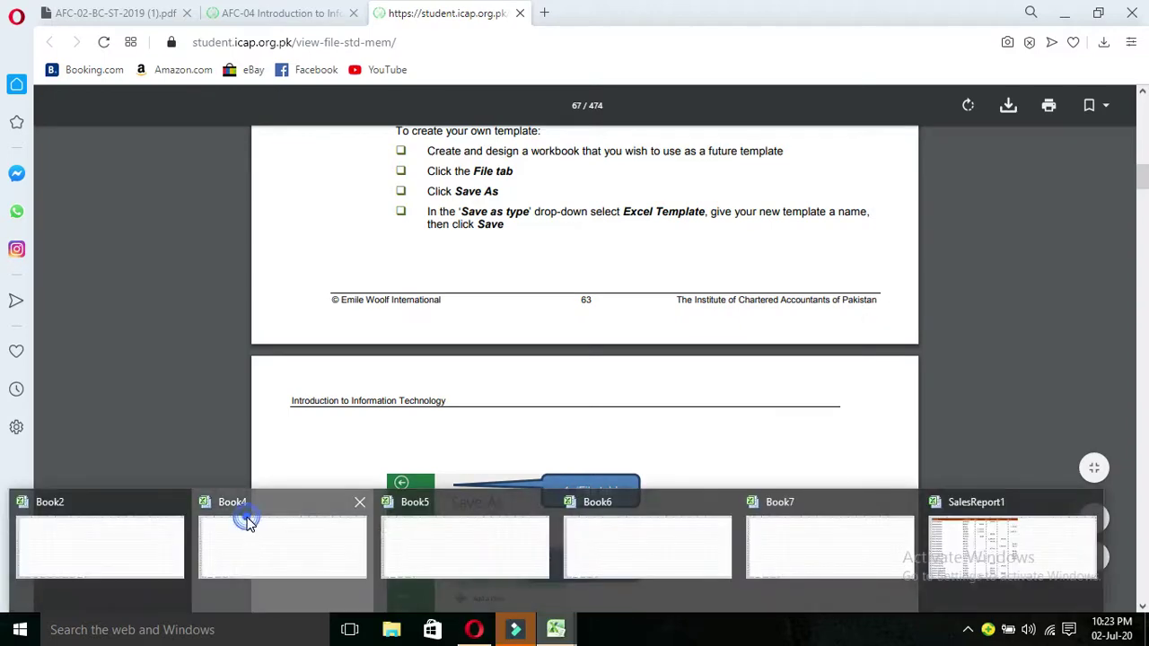
{"action": "left_click", "coordinate": [244, 525]}
{"action": "left_click", "coordinate": [30, 32]}
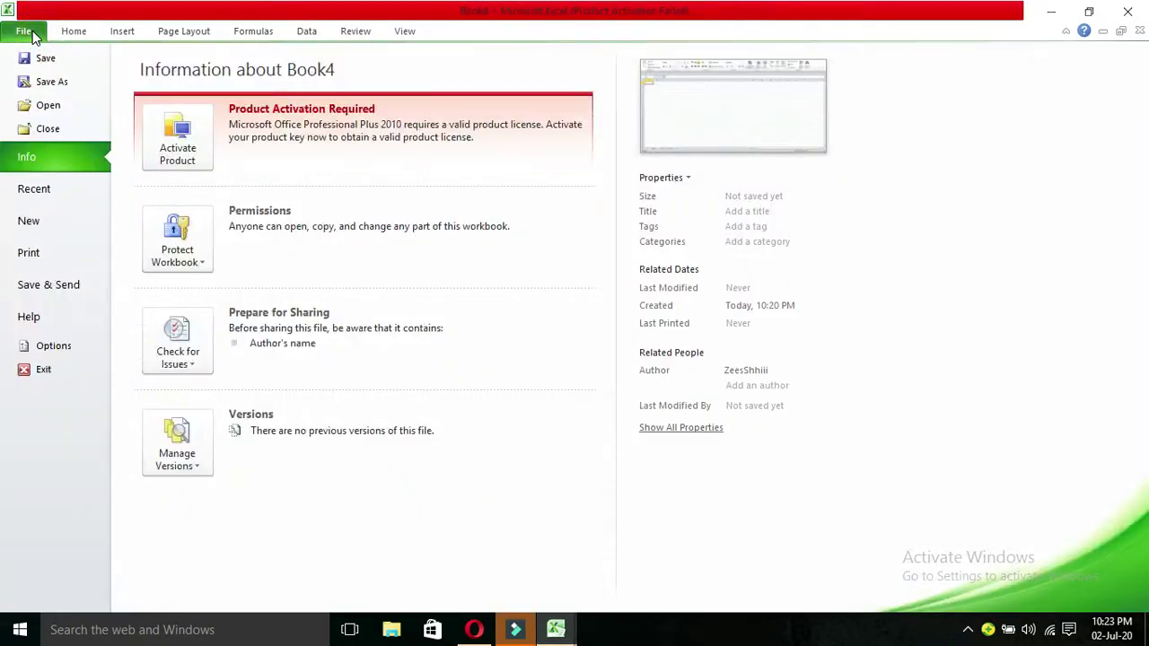
{"action": "left_click", "coordinate": [57, 82]}
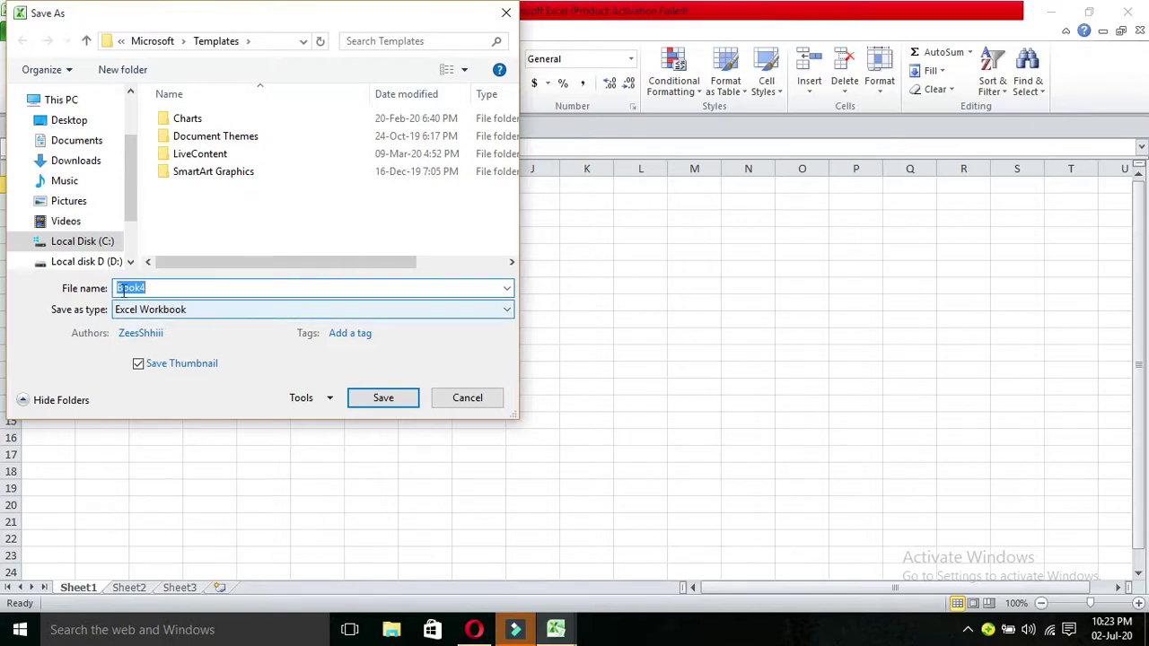
{"action": "left_click", "coordinate": [509, 309]}
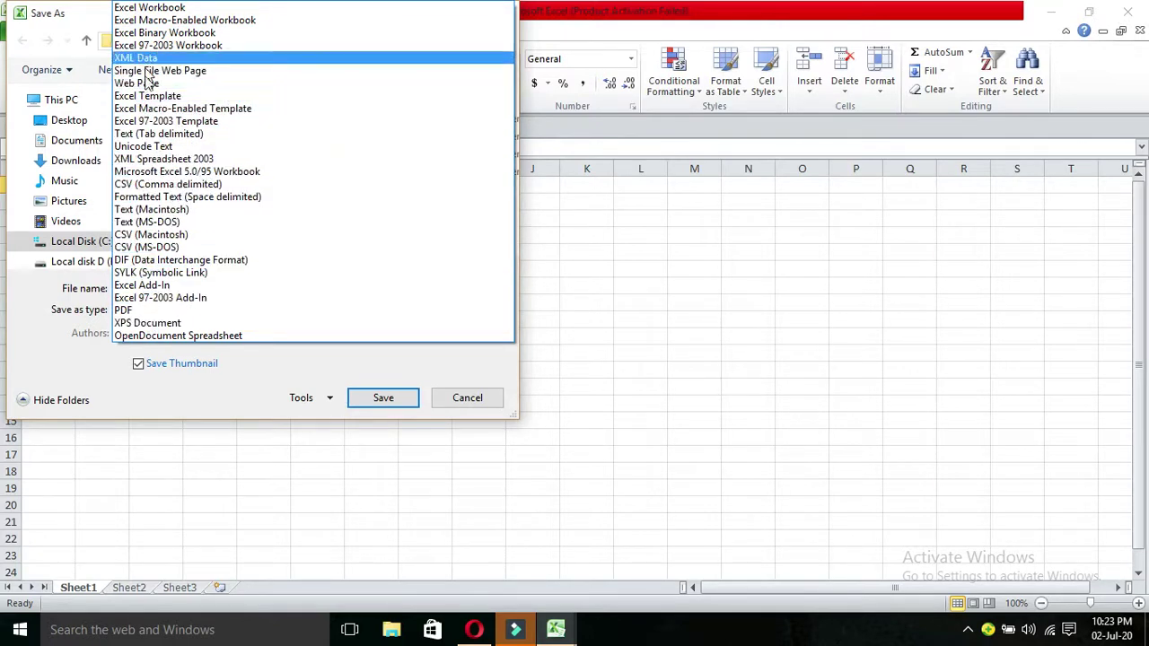
{"action": "left_click", "coordinate": [148, 96]}
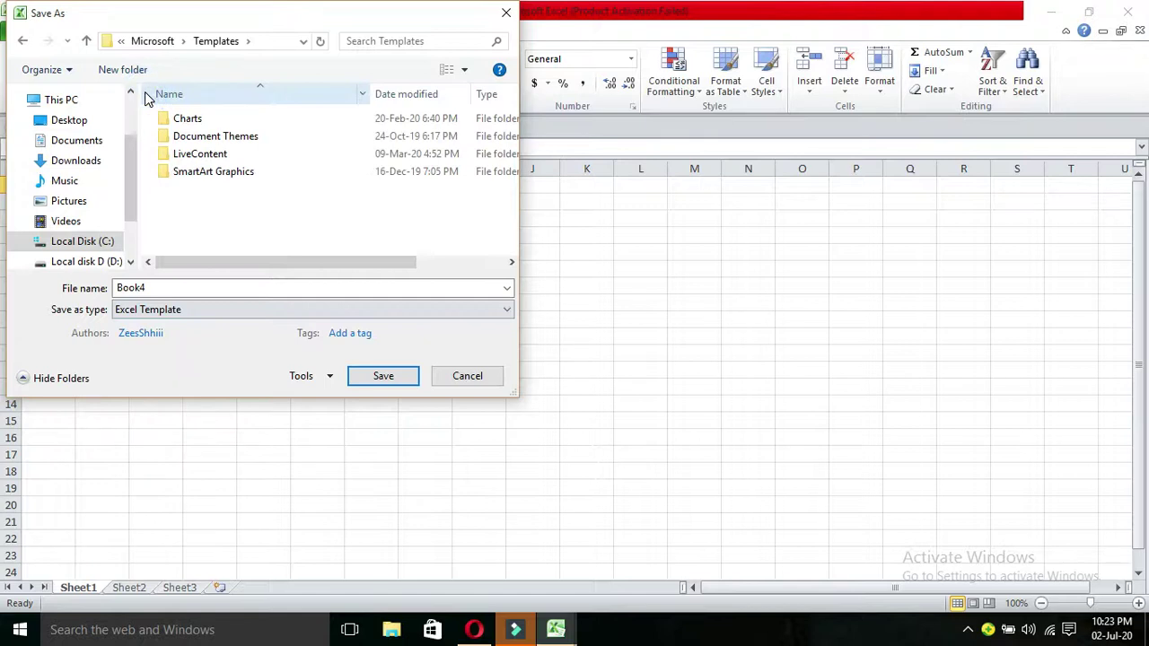
{"action": "left_click", "coordinate": [173, 288]}
{"action": "key", "text": "BackSpace"}
{"action": "type", "text": "zeesshhii"}
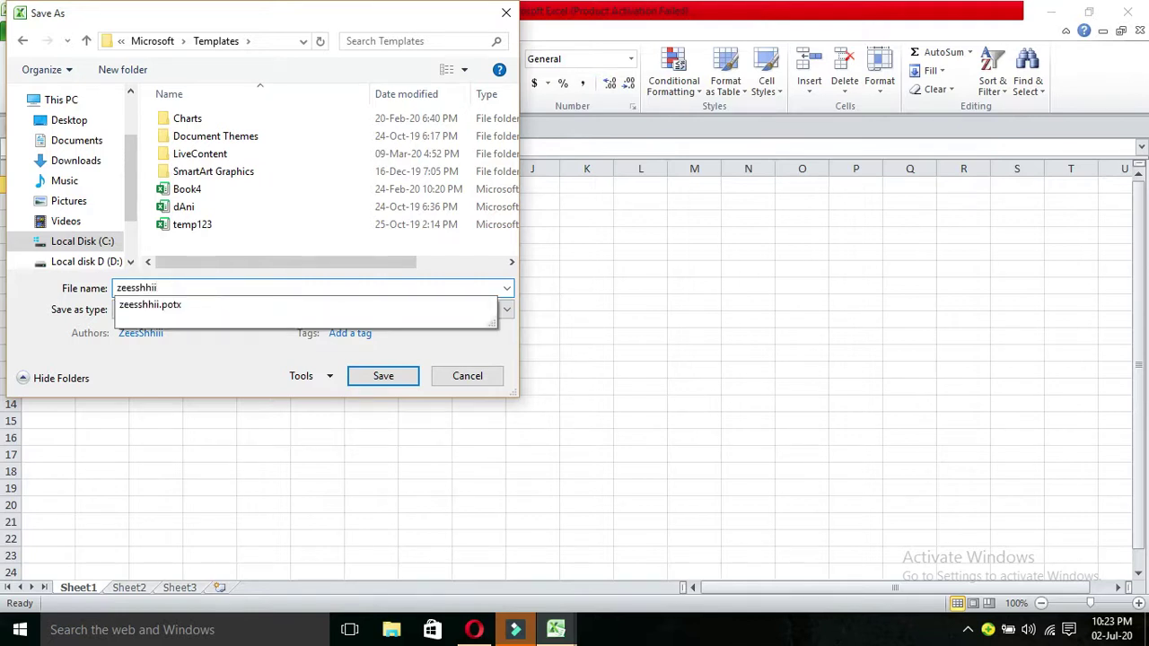
{"action": "left_click", "coordinate": [354, 375]}
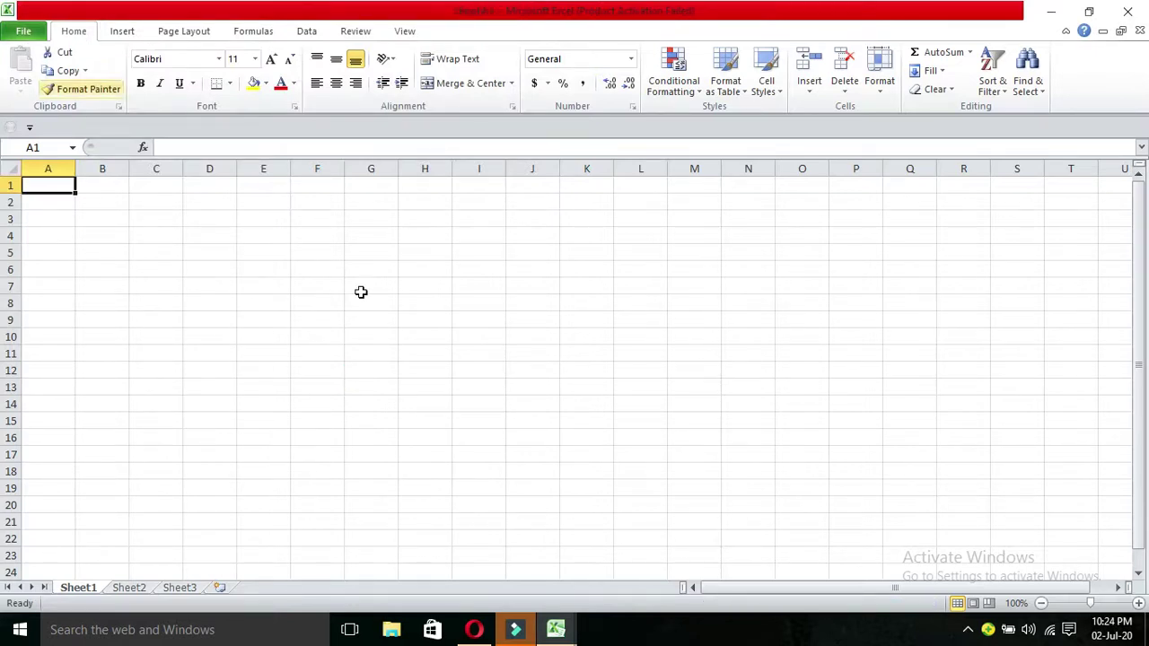
{"action": "left_click", "coordinate": [476, 630]}
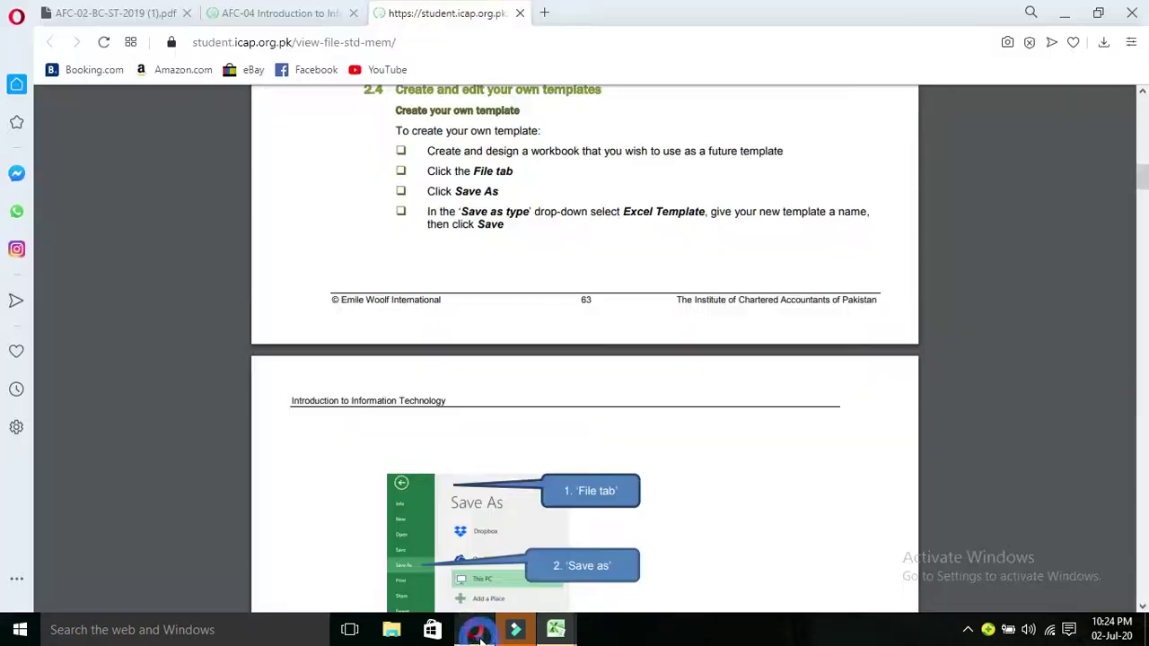
Step: Read through pages 64–65 on editing and re-saving your own templates, up to section 3
{"action": "key", "text": "Down"}
{"action": "key", "text": "Down"}
{"action": "key", "text": "Down"}
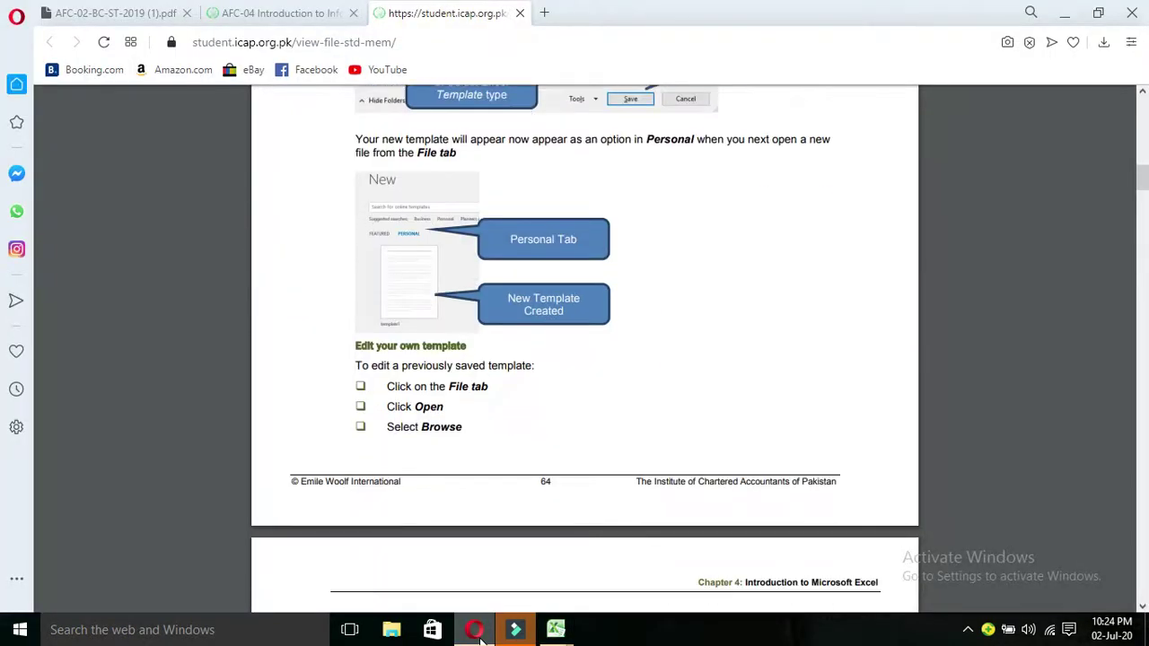
{"action": "key", "text": "Down"}
{"action": "key", "text": "Down"}
{"action": "key", "text": "Down"}
{"action": "key", "text": "Down"}
{"action": "key", "text": "Down"}
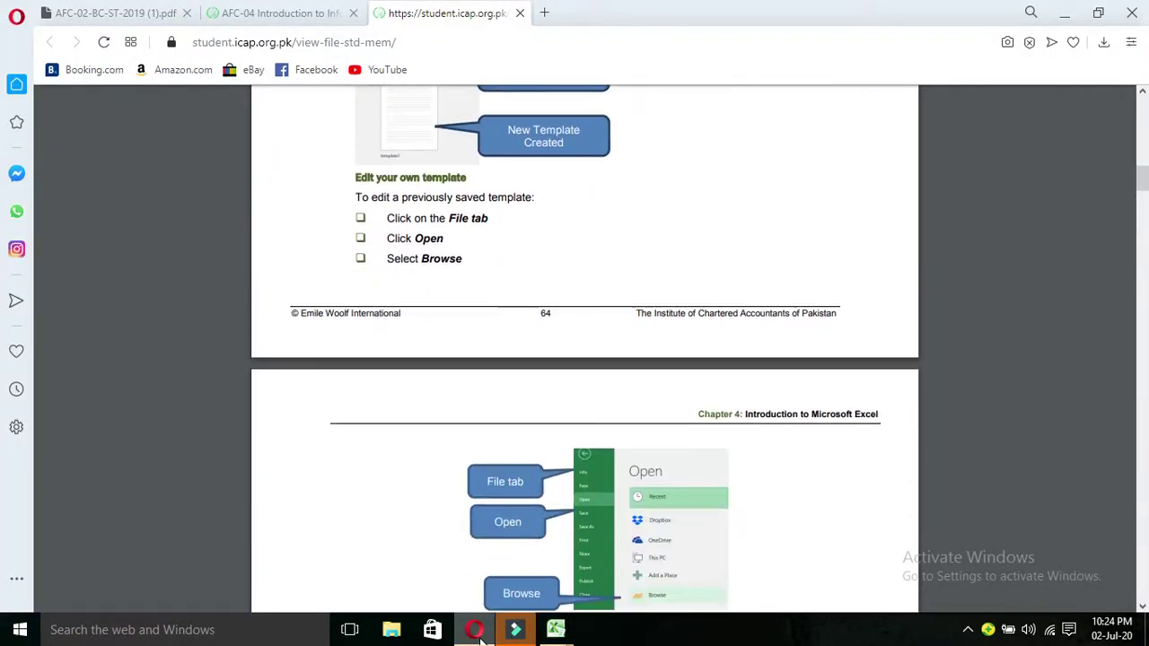
{"action": "key", "text": "Down"}
{"action": "key", "text": "Down"}
{"action": "key", "text": "Page_Down"}
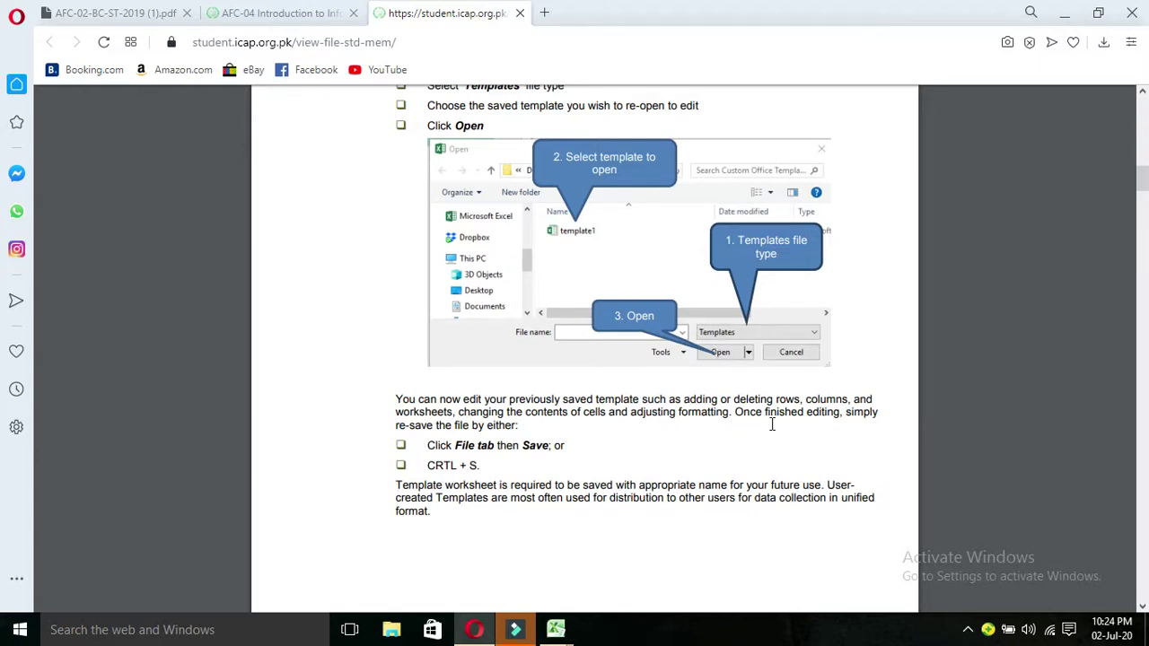
{"action": "scroll", "coordinate": [772, 424], "scroll_direction": "down", "scroll_amount": 1}
{"action": "scroll", "coordinate": [771, 425], "scroll_direction": "down", "scroll_amount": 1}
{"action": "scroll", "coordinate": [771, 425], "scroll_direction": "down", "scroll_amount": 3}
{"action": "scroll", "coordinate": [771, 425], "scroll_direction": "down", "scroll_amount": 1}
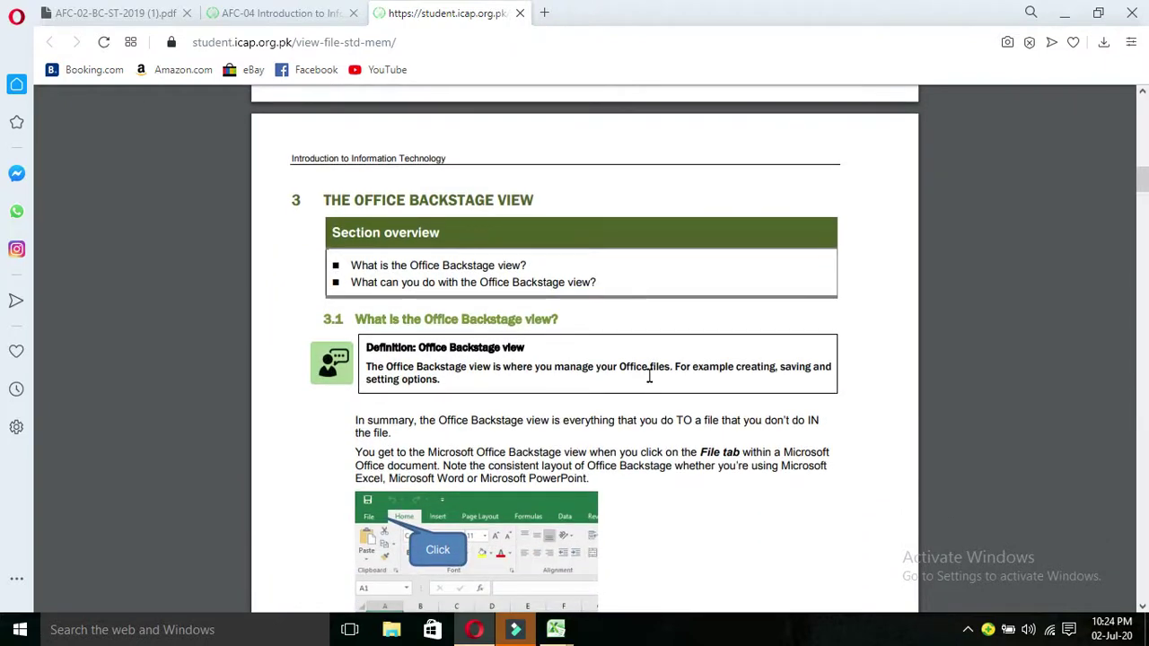
{"action": "scroll", "coordinate": [649, 377], "scroll_direction": "up", "scroll_amount": 1}
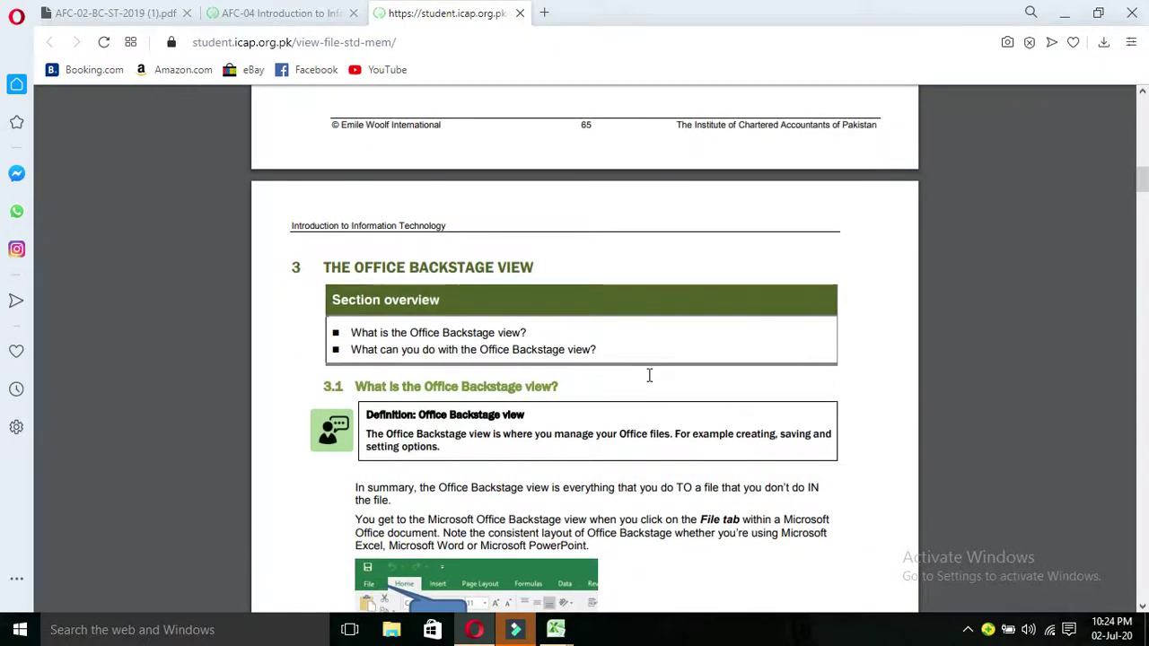
{"action": "scroll", "coordinate": [650, 377], "scroll_direction": "up", "scroll_amount": 1}
{"action": "scroll", "coordinate": [649, 375], "scroll_direction": "up", "scroll_amount": 1}
{"action": "scroll", "coordinate": [650, 375], "scroll_direction": "up", "scroll_amount": 1}
{"action": "scroll", "coordinate": [649, 375], "scroll_direction": "up", "scroll_amount": 1}
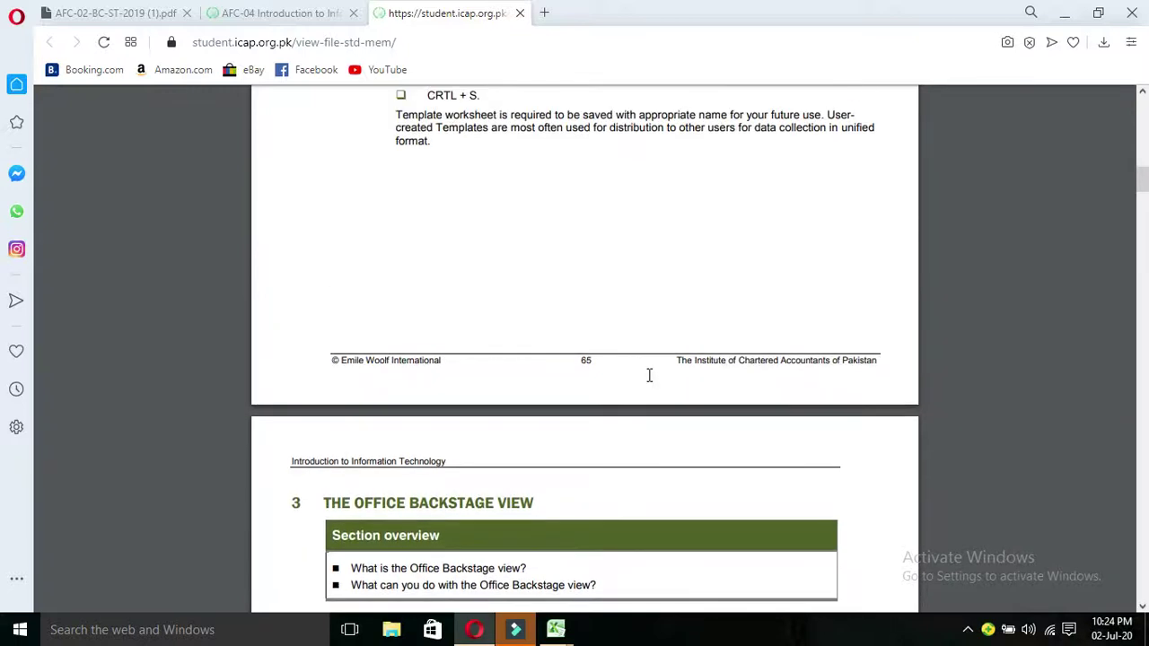
{"action": "scroll", "coordinate": [649, 376], "scroll_direction": "up", "scroll_amount": 1}
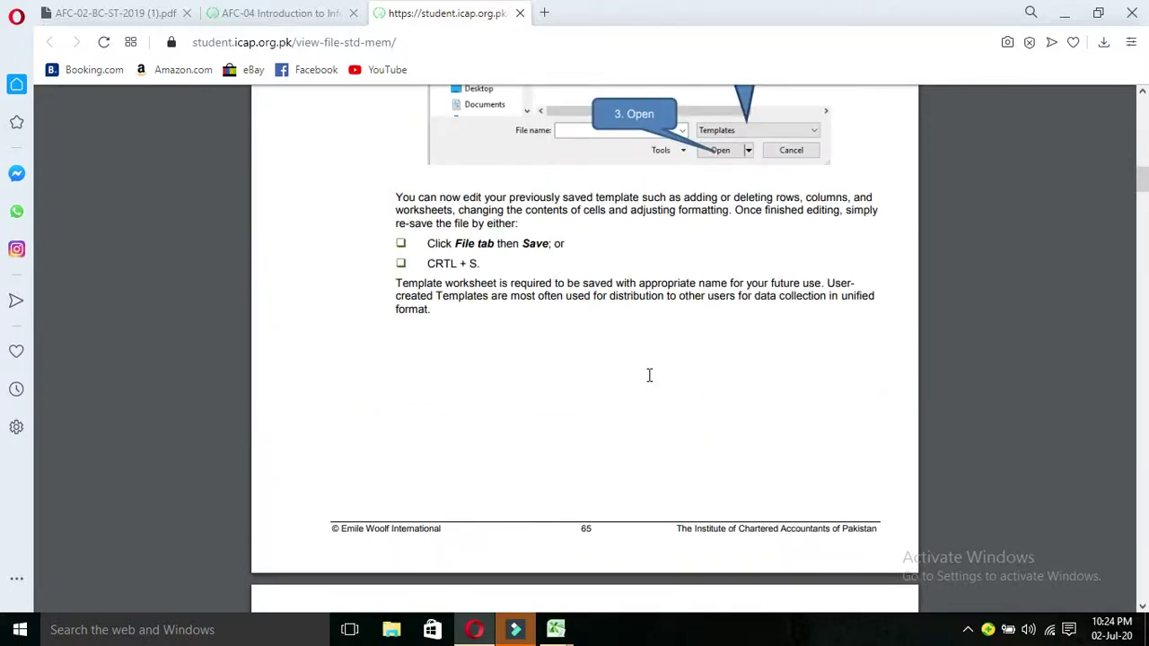